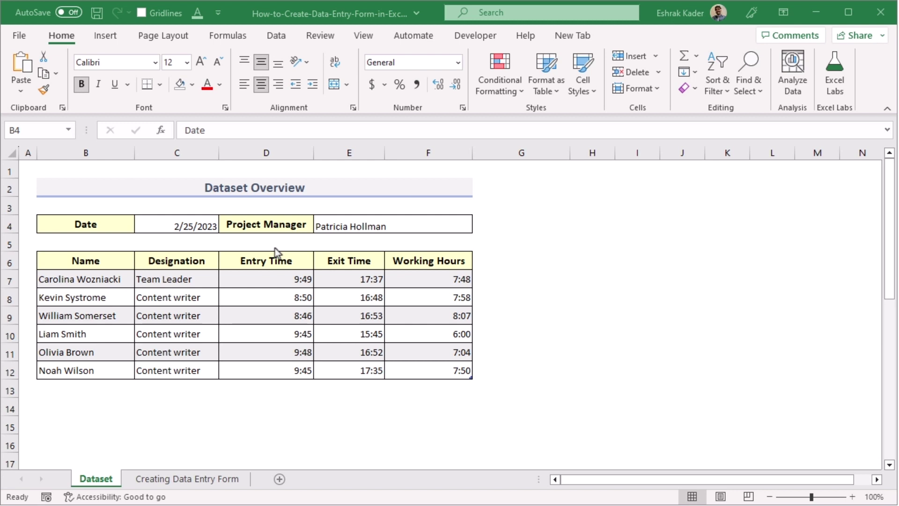
# Review the Date and Project Manager labels and the Name through Working Hours headers
pyautogui.click(99, 226)
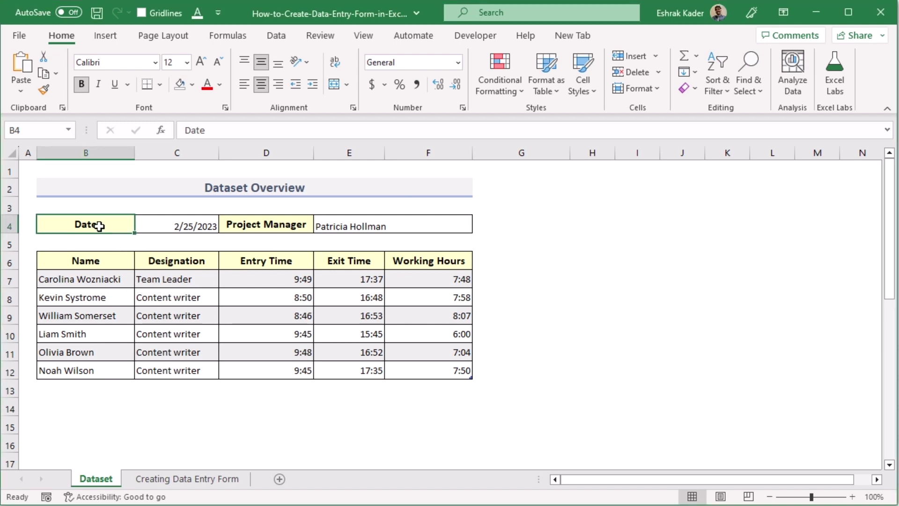
pyautogui.click(307, 224)
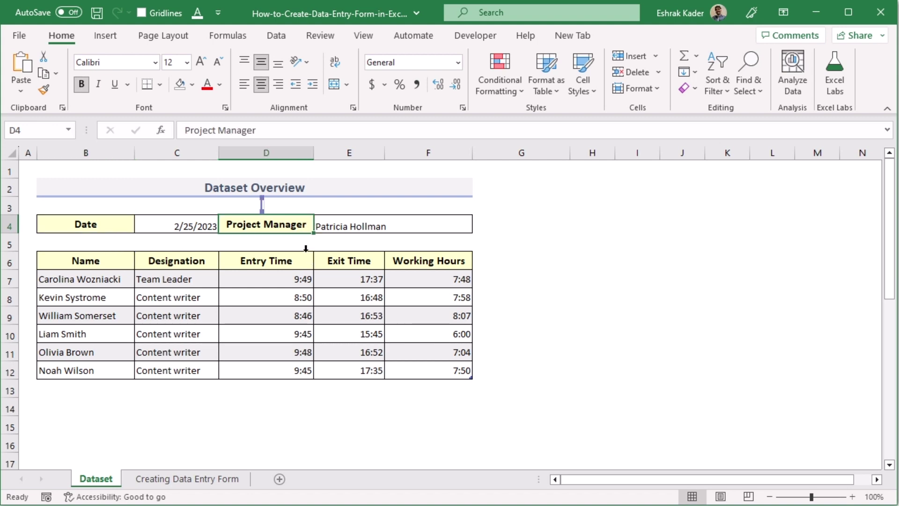
pyautogui.click(124, 261)
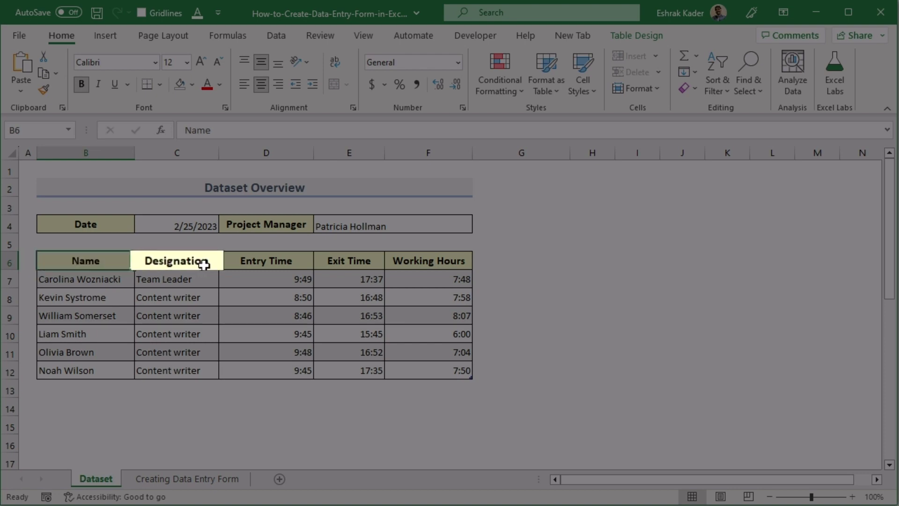
pyautogui.click(203, 260)
pyautogui.click(312, 265)
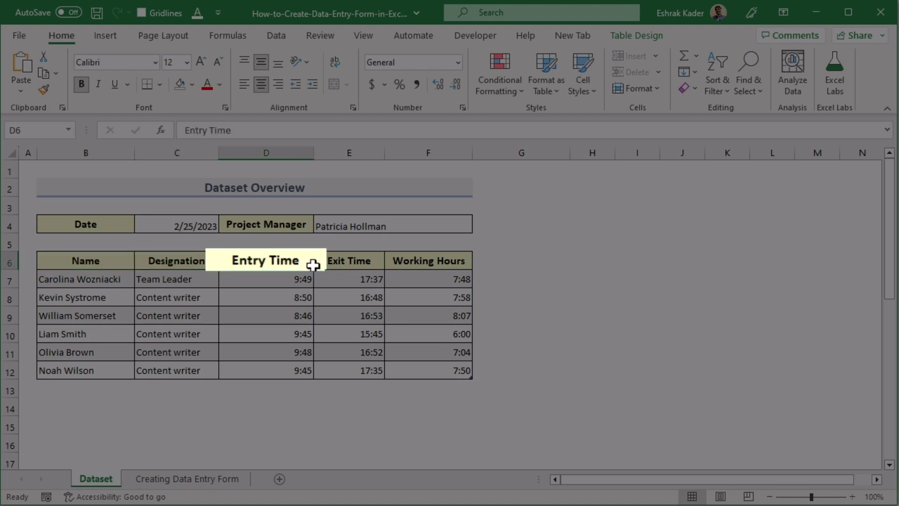
pyautogui.click(353, 265)
pyautogui.click(416, 266)
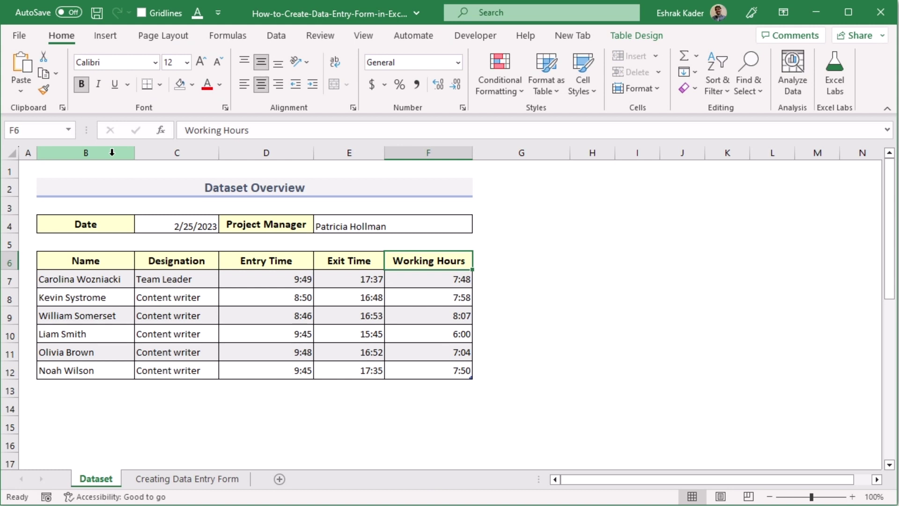
# Select columns B through F in turn, then return to the Name header cell B6
pyautogui.click(112, 153)
pyautogui.click(197, 152)
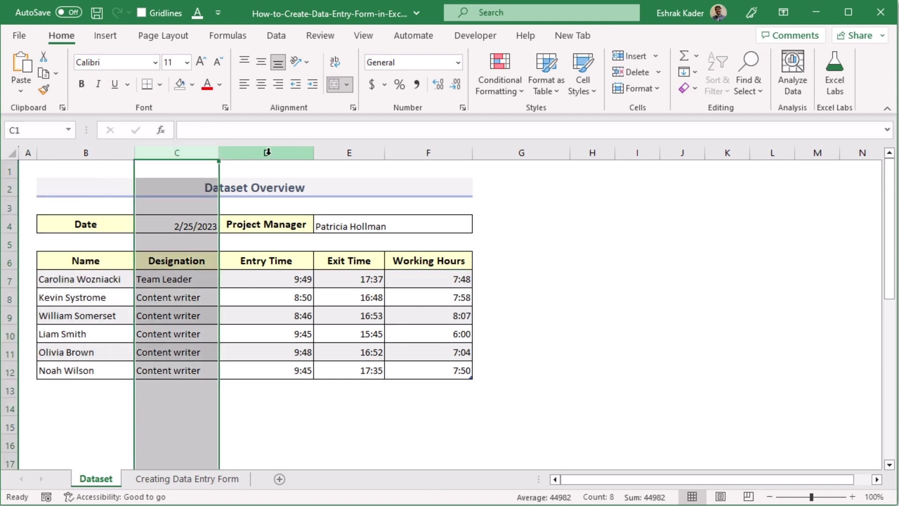
pyautogui.click(288, 152)
pyautogui.click(366, 152)
pyautogui.click(419, 150)
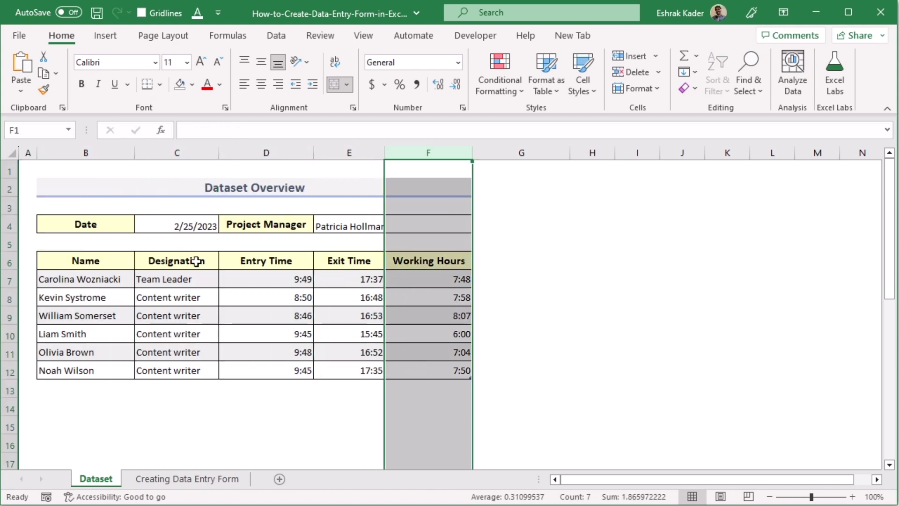
pyautogui.click(128, 260)
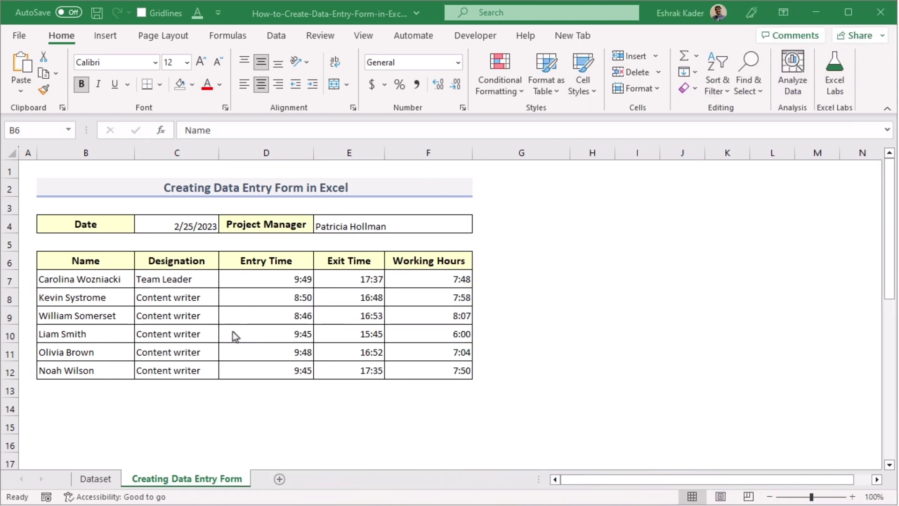
# Convert the employee range B6:F12 into a table with headers using Ctrl+T
pyautogui.click(109, 258)
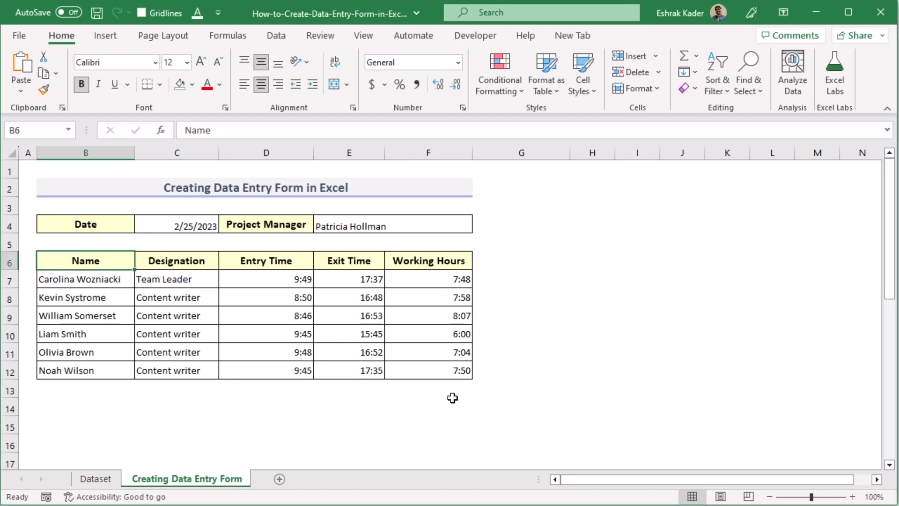
pyautogui.hotkey('ctrl', 't')
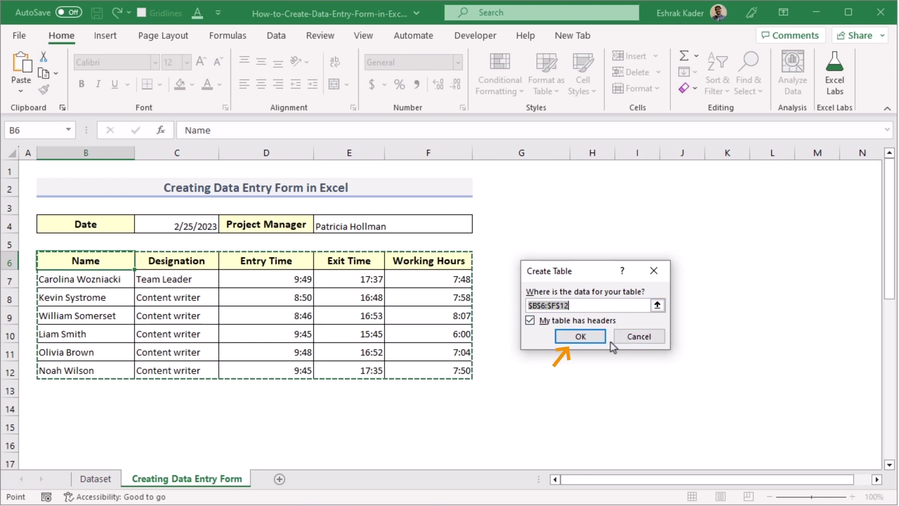
pyautogui.click(566, 338)
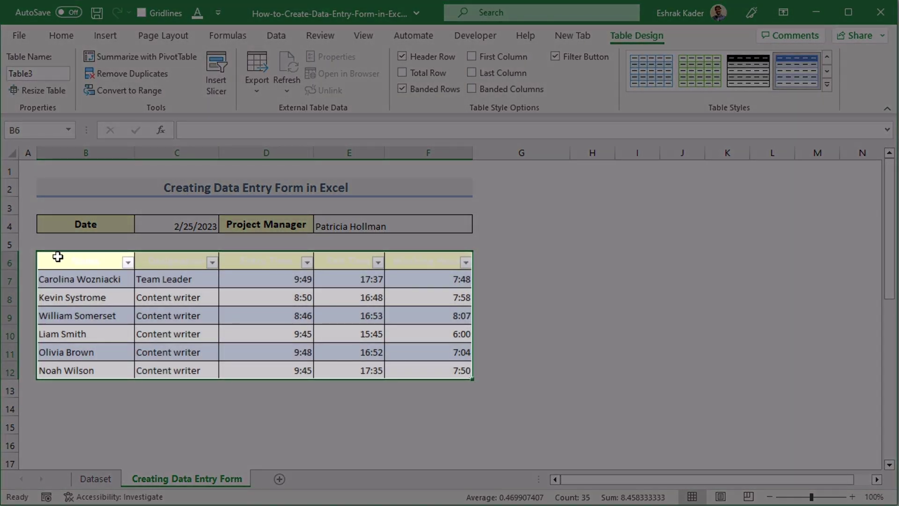
# Set the header row B6:F6 font colour to Automatic black
pyautogui.moveTo(57, 257); pyautogui.dragTo(391, 262)
pyautogui.click(55, 42)
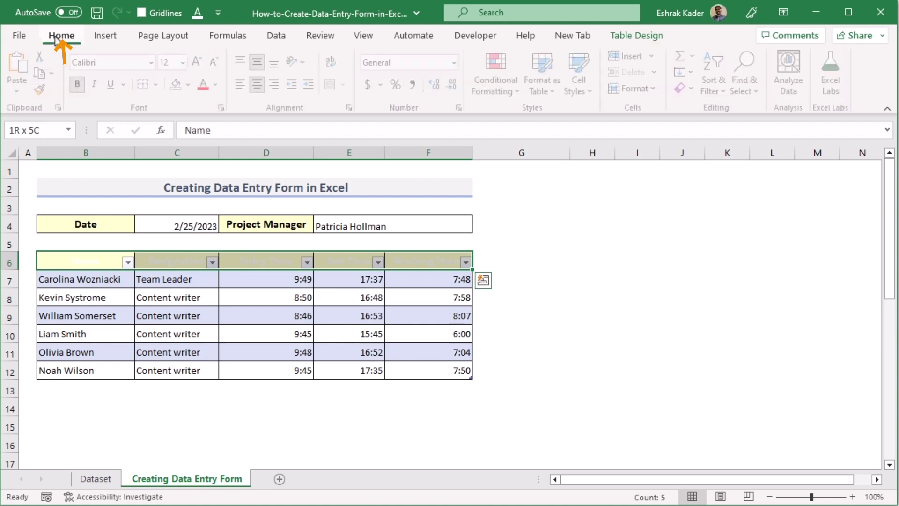
pyautogui.click(220, 86)
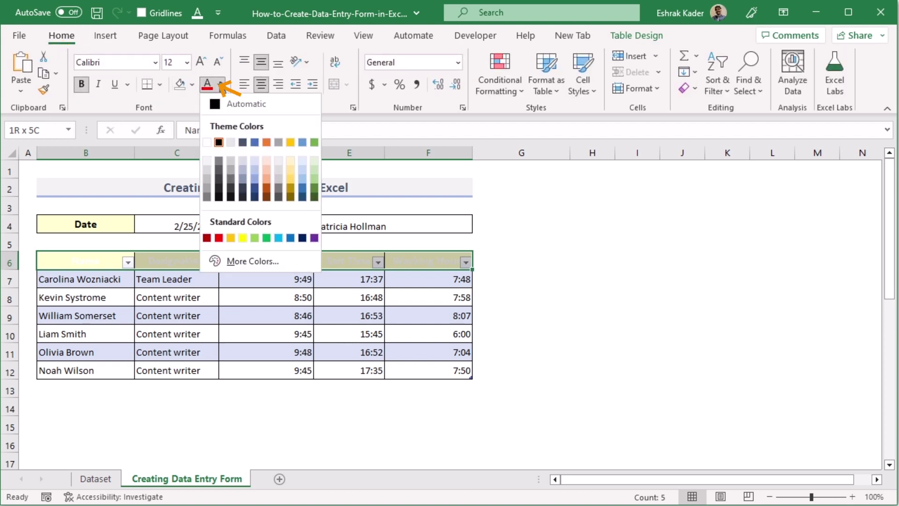
pyautogui.click(230, 96)
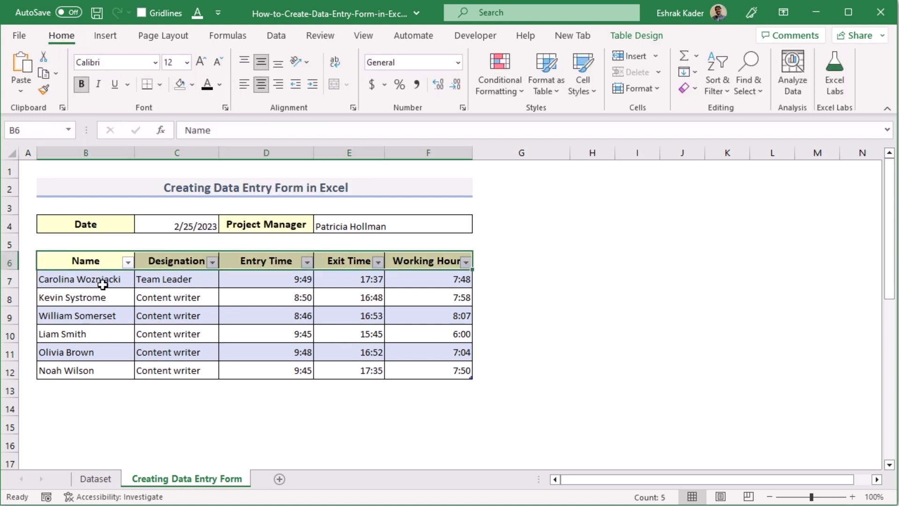
pyautogui.click(67, 266)
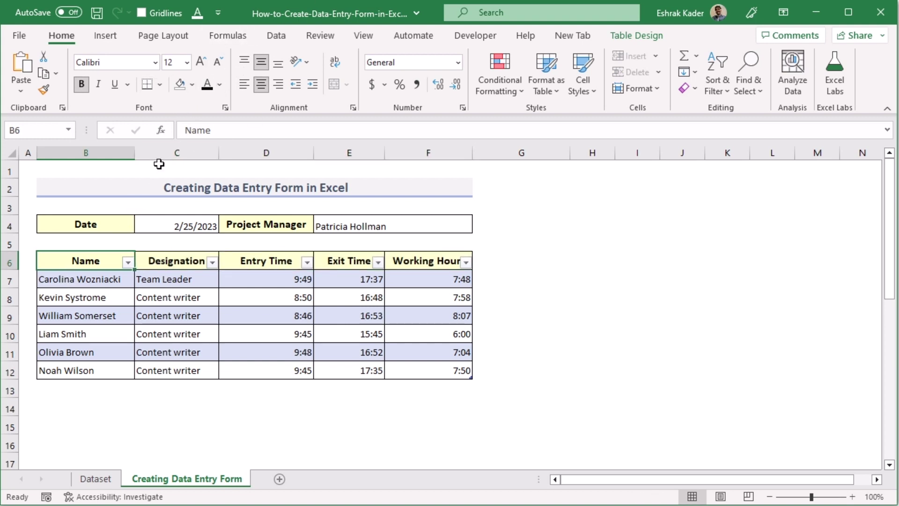
# Add the Form... command from All Commands to the Quick Access Toolbar
pyautogui.click(219, 14)
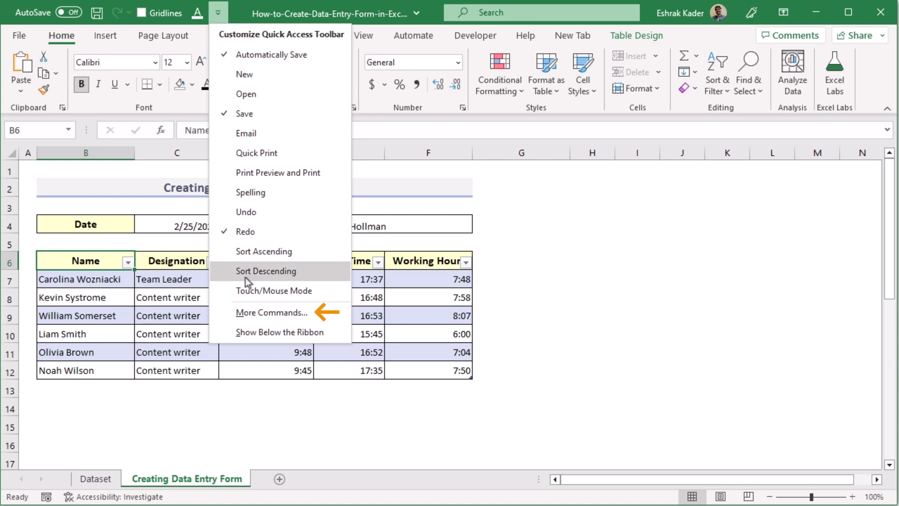
pyautogui.click(329, 313)
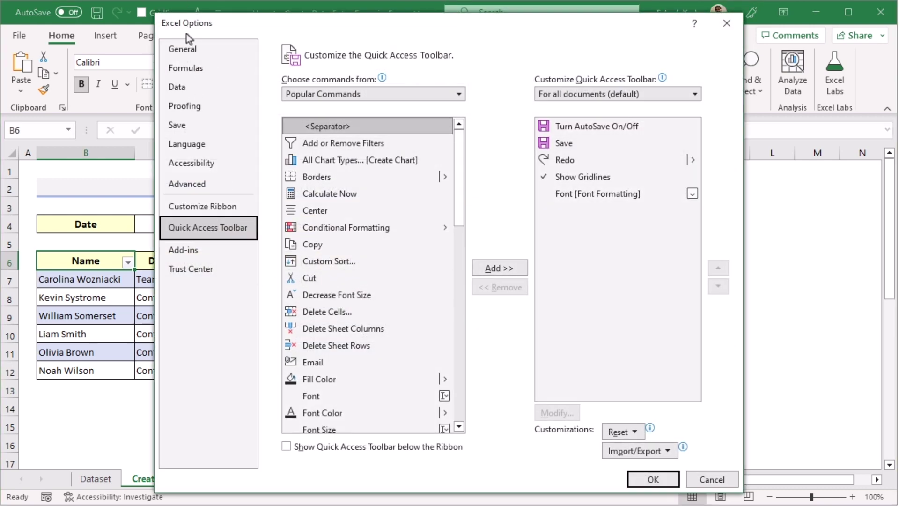
pyautogui.moveTo(185, 29); pyautogui.dragTo(333, 30)
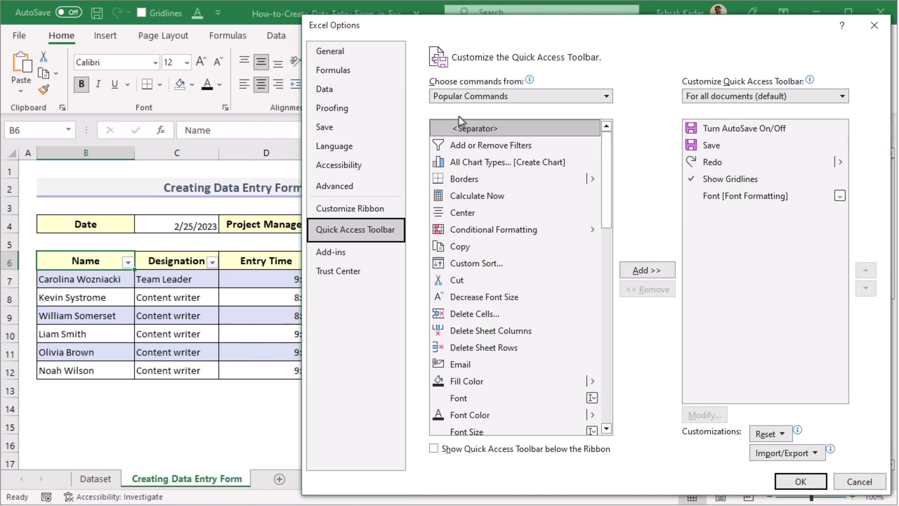
pyautogui.click(607, 98)
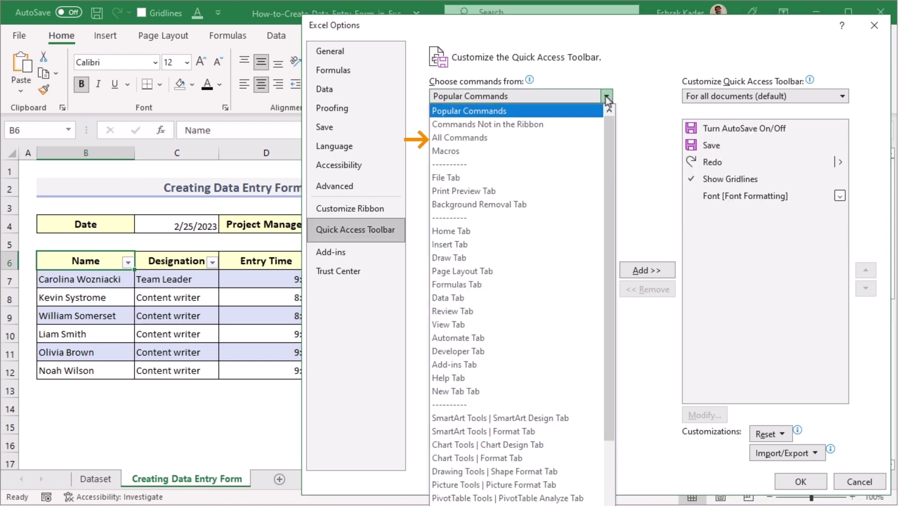
pyautogui.click(512, 140)
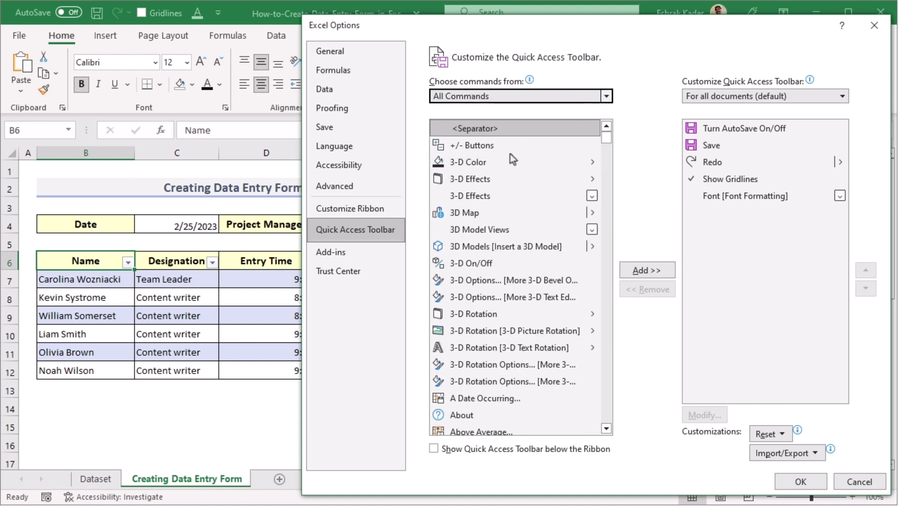
pyautogui.moveTo(607, 142); pyautogui.dragTo(609, 233)
pyautogui.click(483, 263)
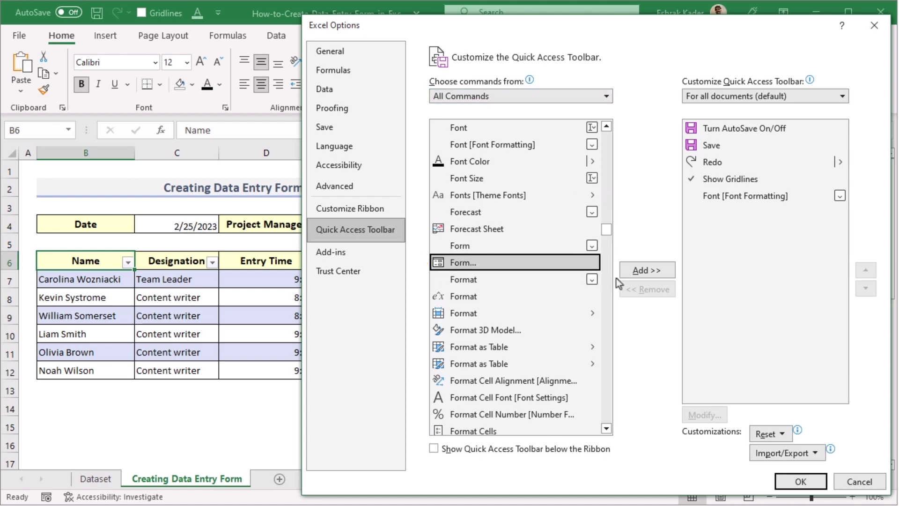
pyautogui.click(646, 271)
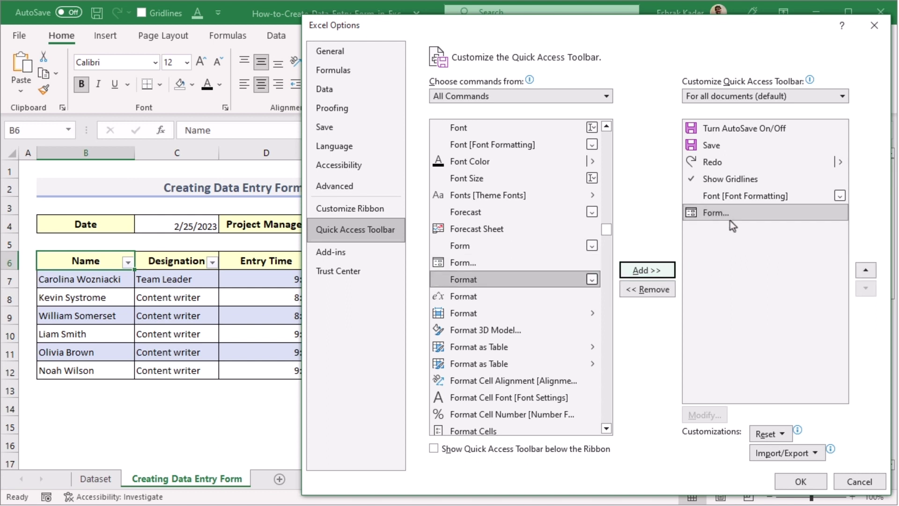
pyautogui.click(802, 482)
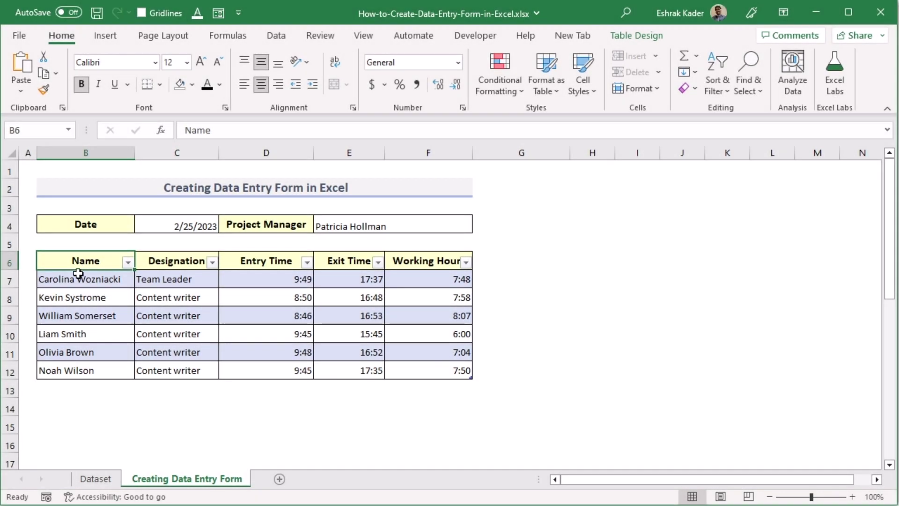
# Open the table's data form from cell B7 and browse to record 2 of 6
pyautogui.click(88, 282)
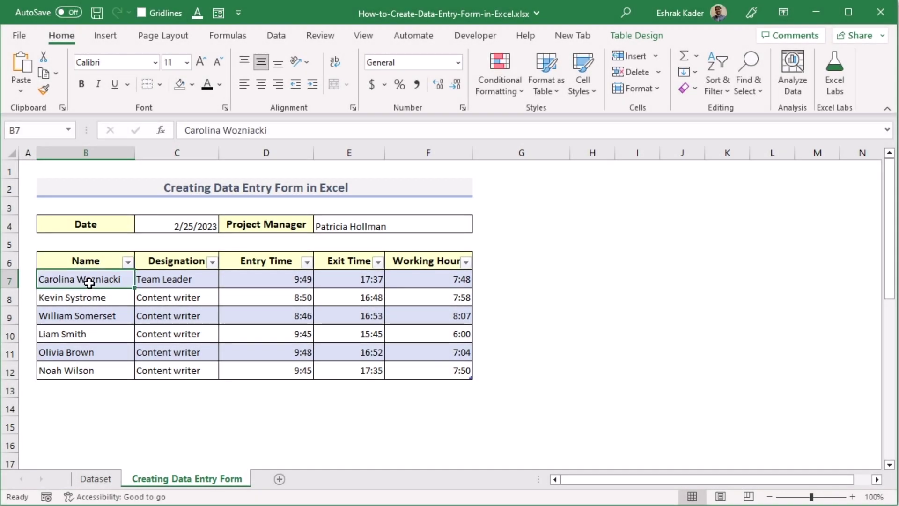
pyautogui.click(219, 14)
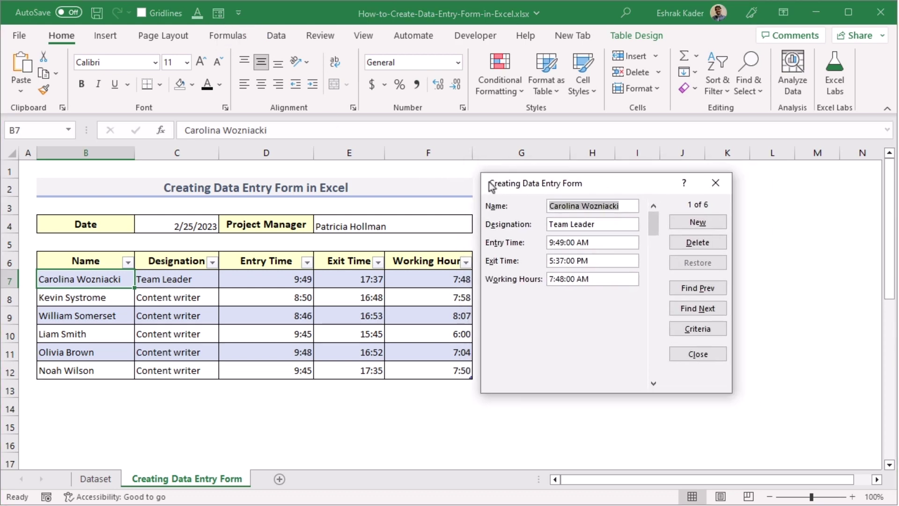
pyautogui.moveTo(490, 187); pyautogui.dragTo(480, 180)
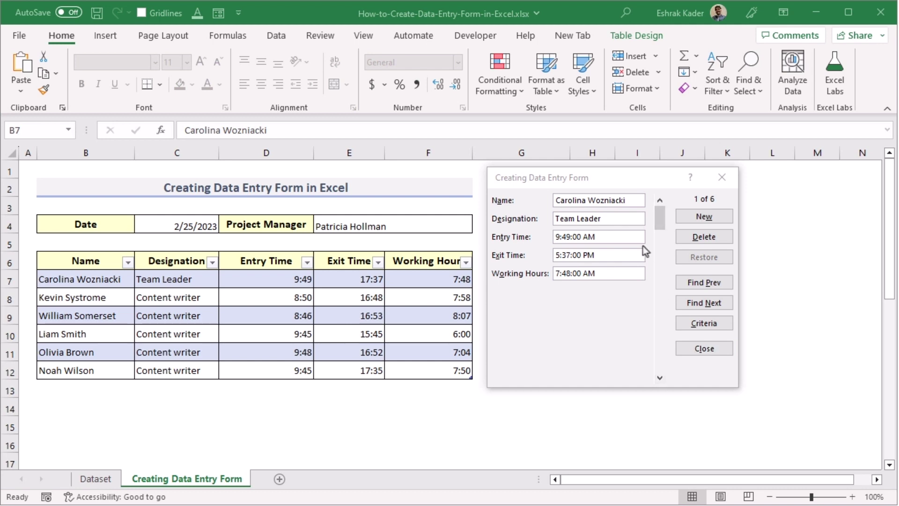
pyautogui.click(729, 306)
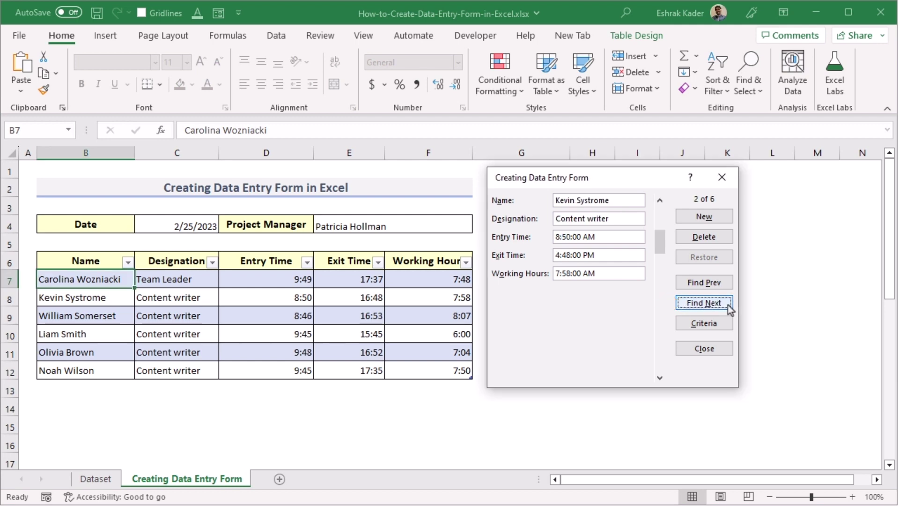
pyautogui.click(727, 306)
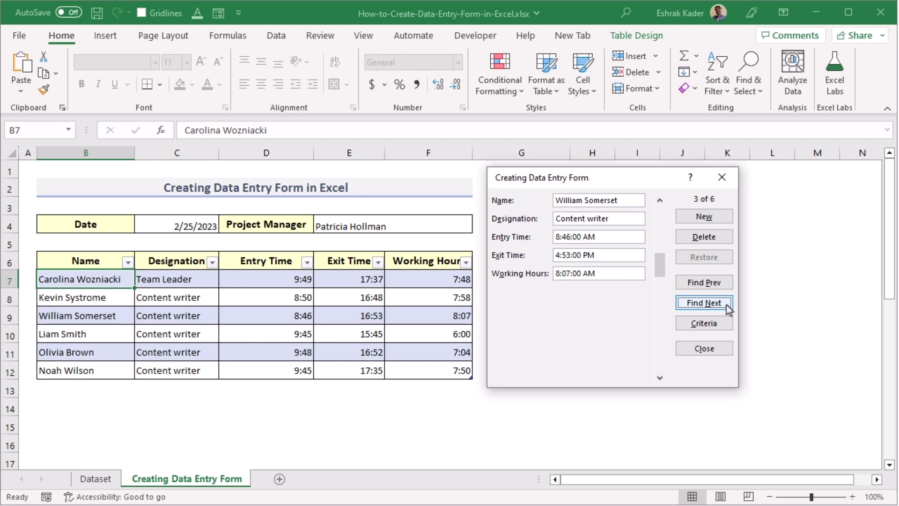
pyautogui.click(726, 283)
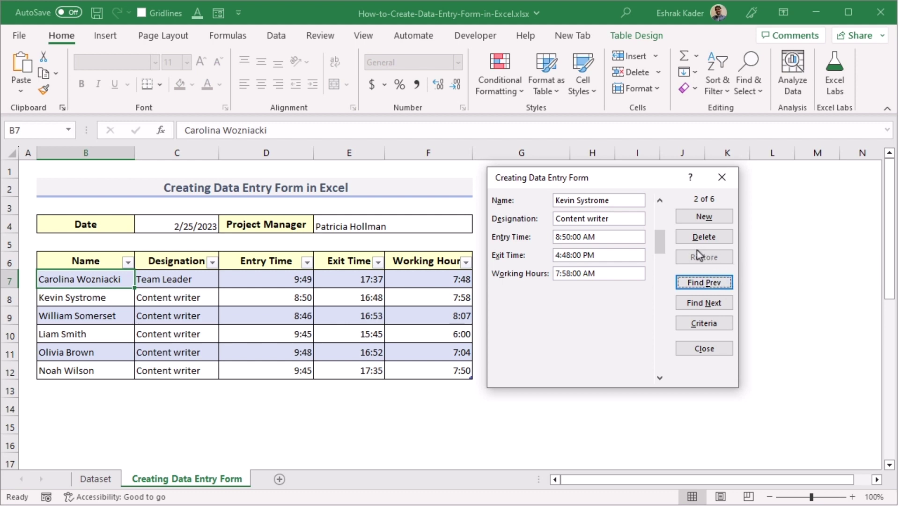
# Delete the second employee record permanently through the data form
pyautogui.click(719, 238)
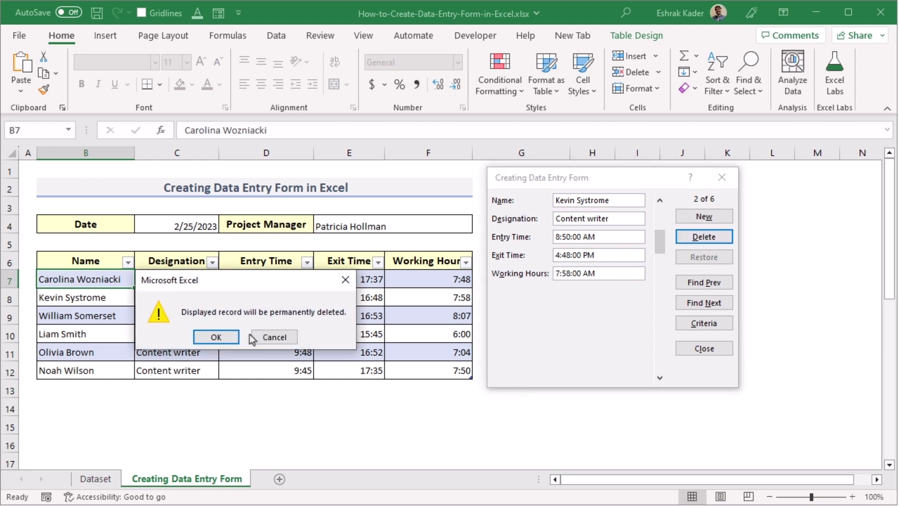
pyautogui.moveTo(228, 280); pyautogui.dragTo(272, 396)
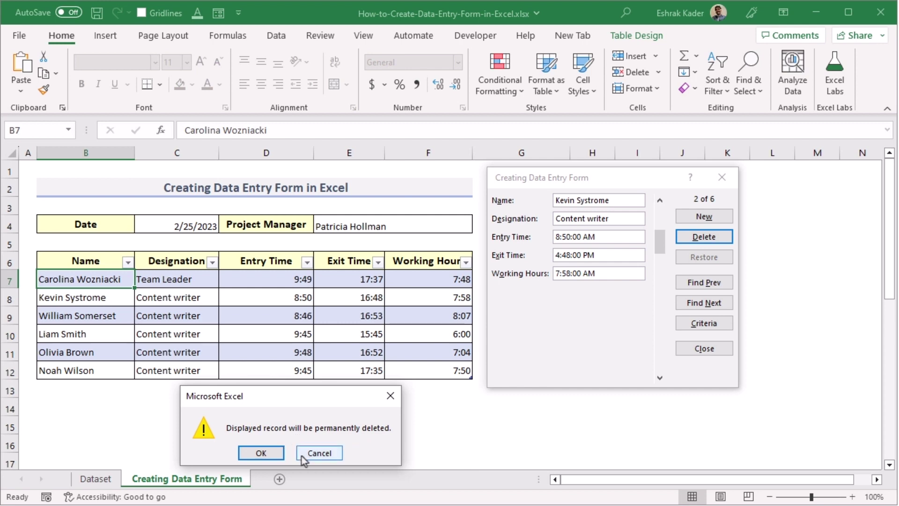
pyautogui.click(261, 453)
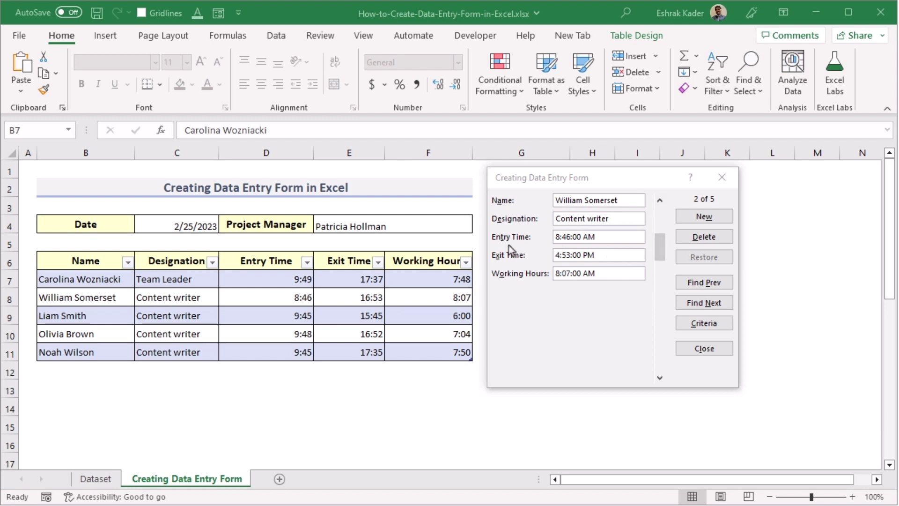
# Change the next record's Entry Time from 8:46 to 9:46 and save it
pyautogui.click(559, 238)
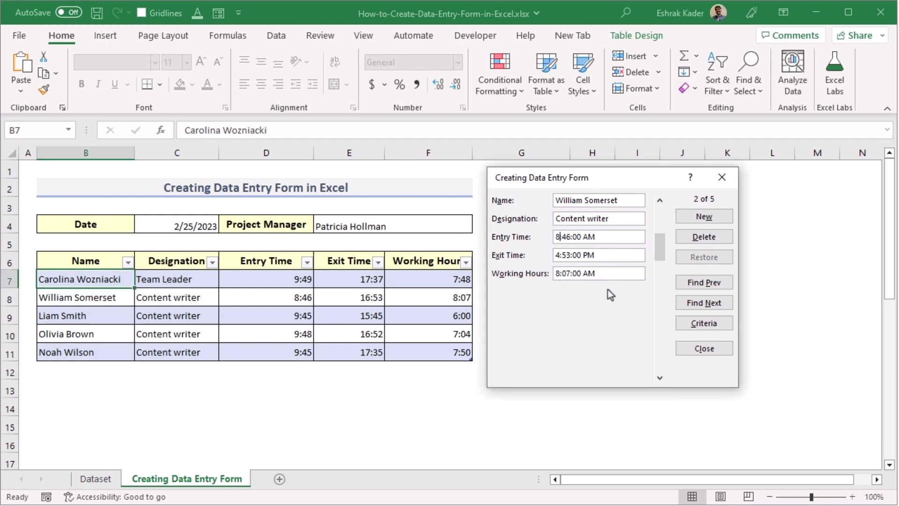
pyautogui.press('BackSpace')
pyautogui.press('BackSpace')
pyautogui.write('9')
pyautogui.press('Return')
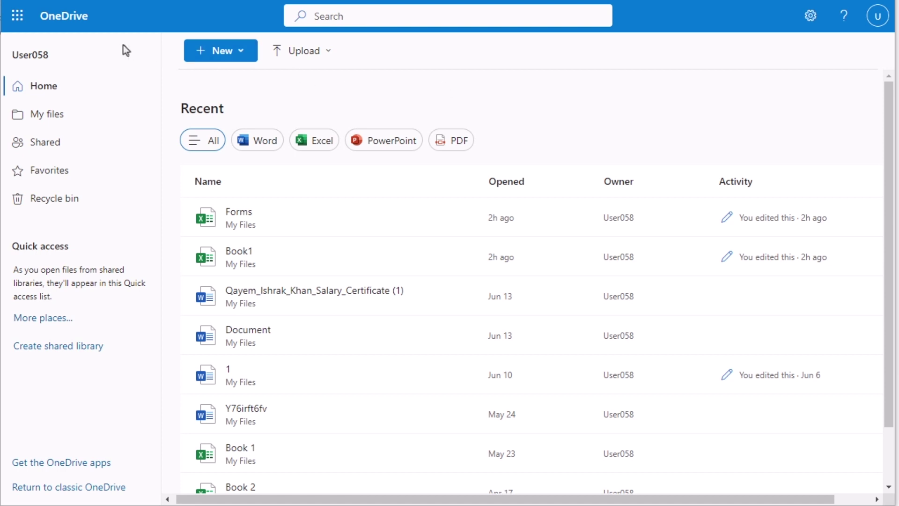
# Create a new Forms for Excel file named 'Form Survey'
pyautogui.click(248, 59)
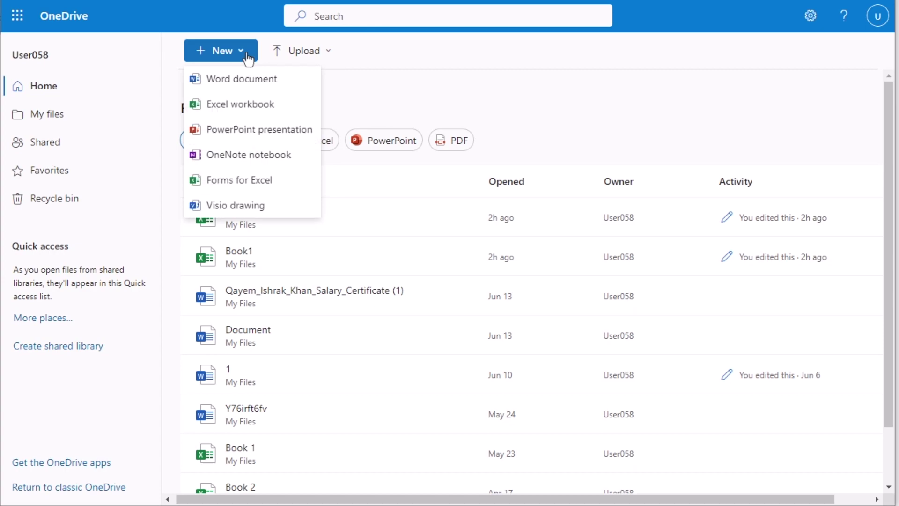
pyautogui.click(290, 187)
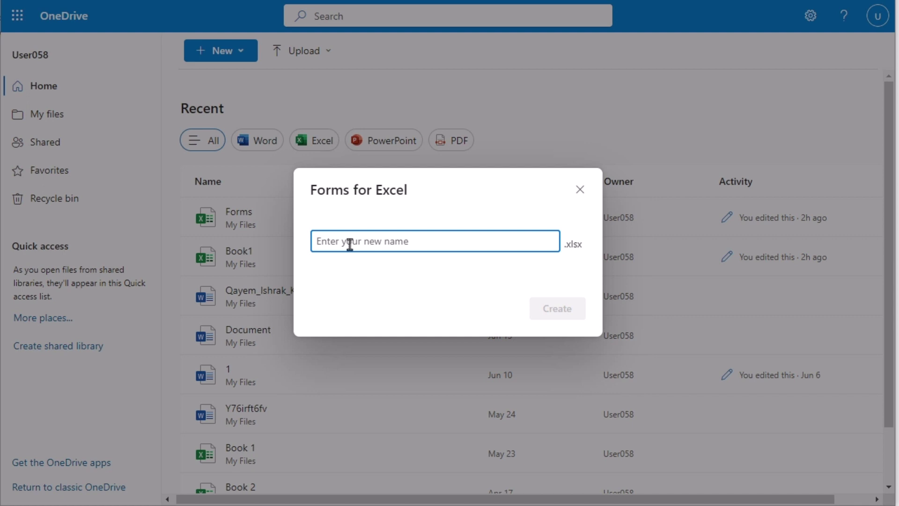
pyautogui.write('Form S')
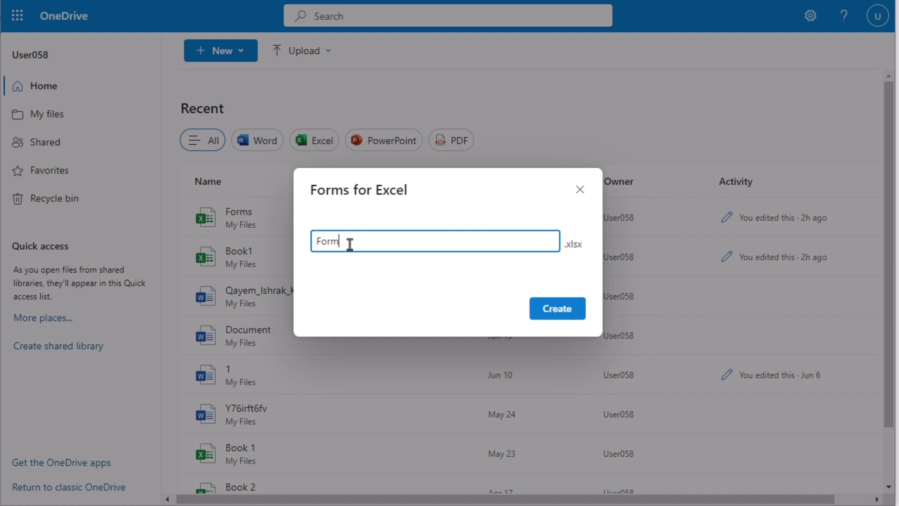
pyautogui.write('urvey')
pyautogui.click(550, 309)
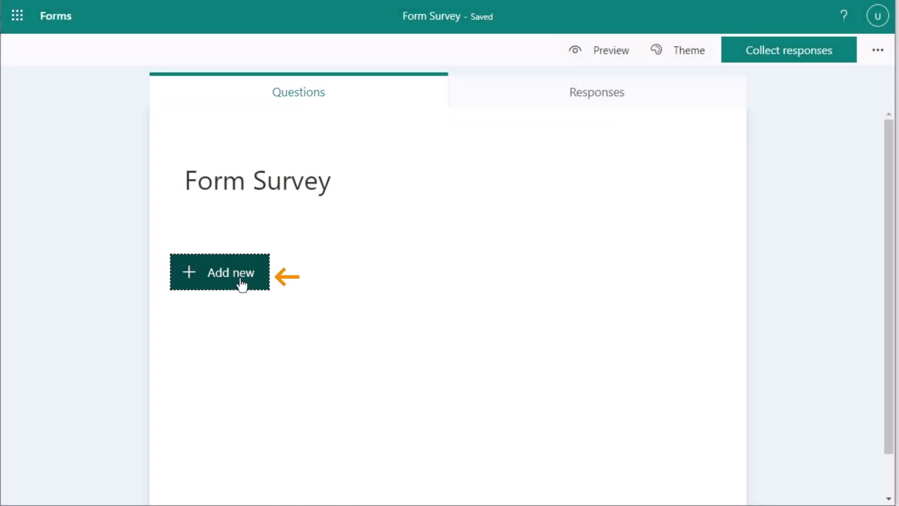
# Add a text question 'What is your name?'
pyautogui.click(242, 283)
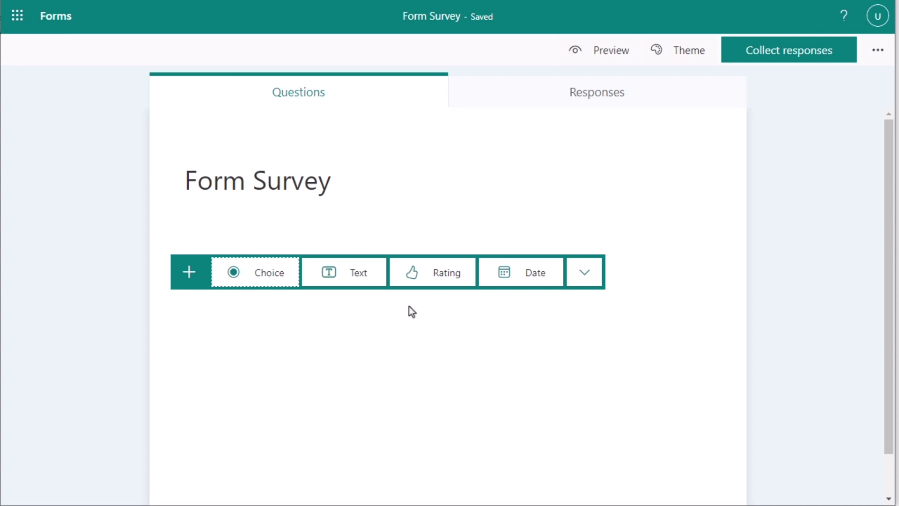
pyautogui.click(371, 283)
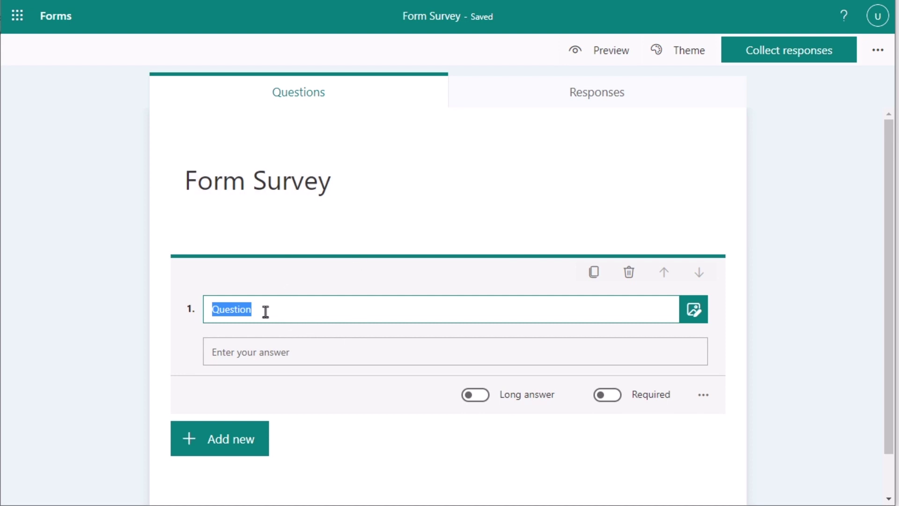
pyautogui.write('W')
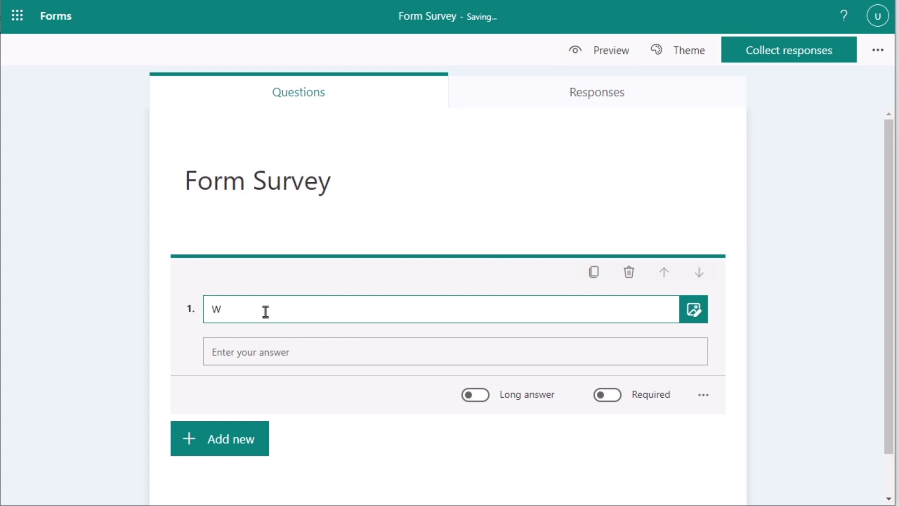
pyautogui.write('hat is your name?')
# Add a text question 'What is your designation?' and check the empty Responses summary
pyautogui.click(237, 447)
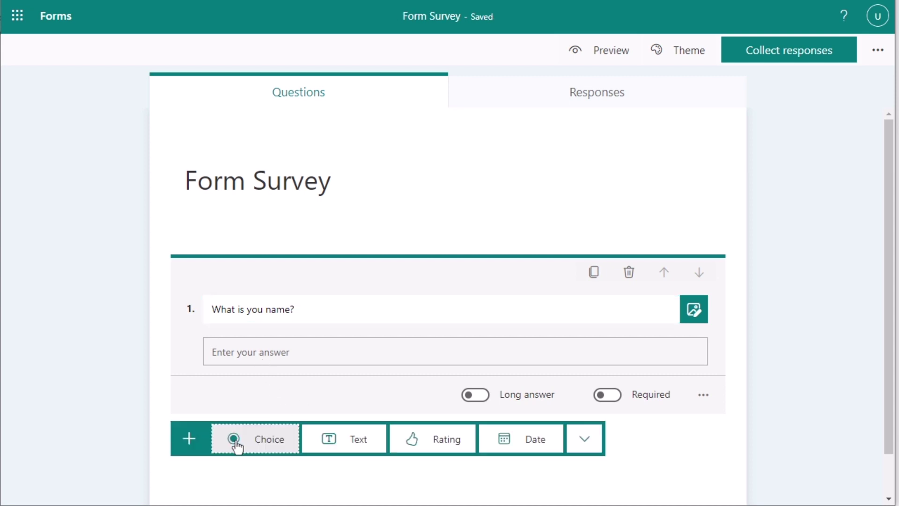
pyautogui.click(366, 450)
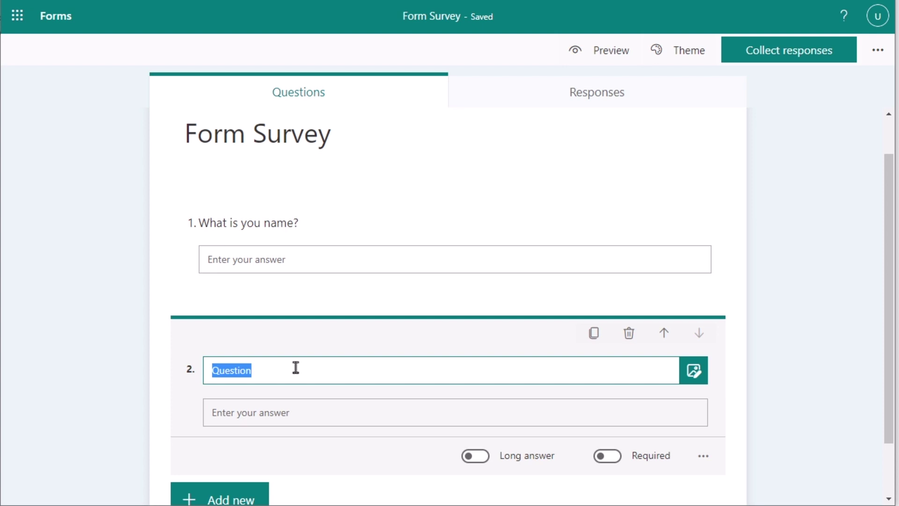
pyautogui.write('What is')
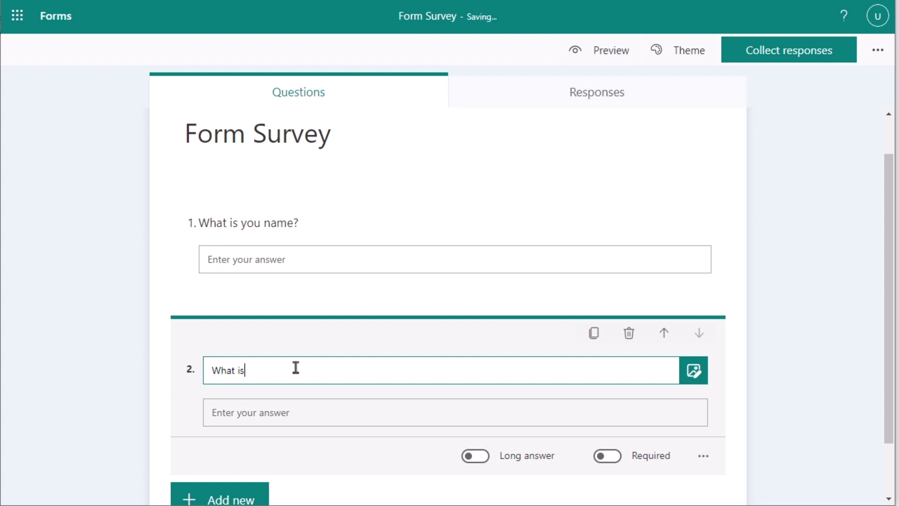
pyautogui.write(' your designation?')
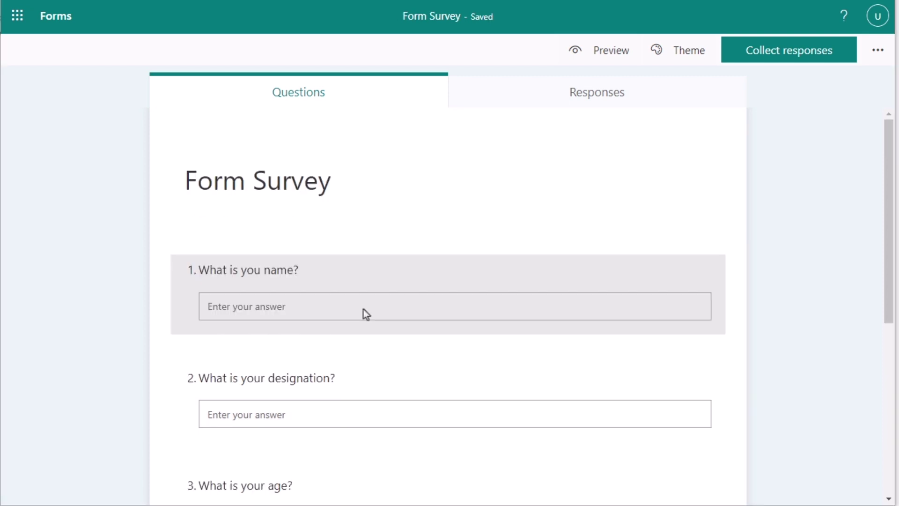
pyautogui.scroll(-3, 363, 309)
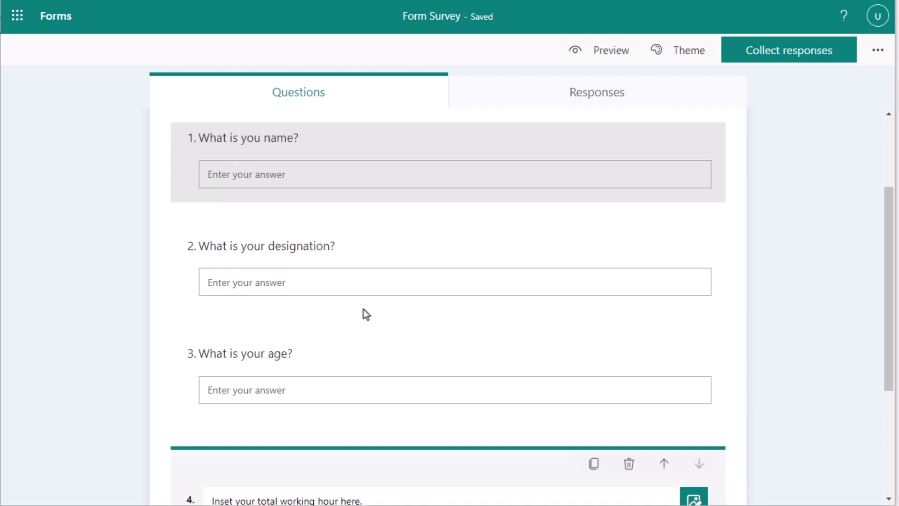
pyautogui.scroll(-4, 364, 310)
pyautogui.scroll(7, 363, 309)
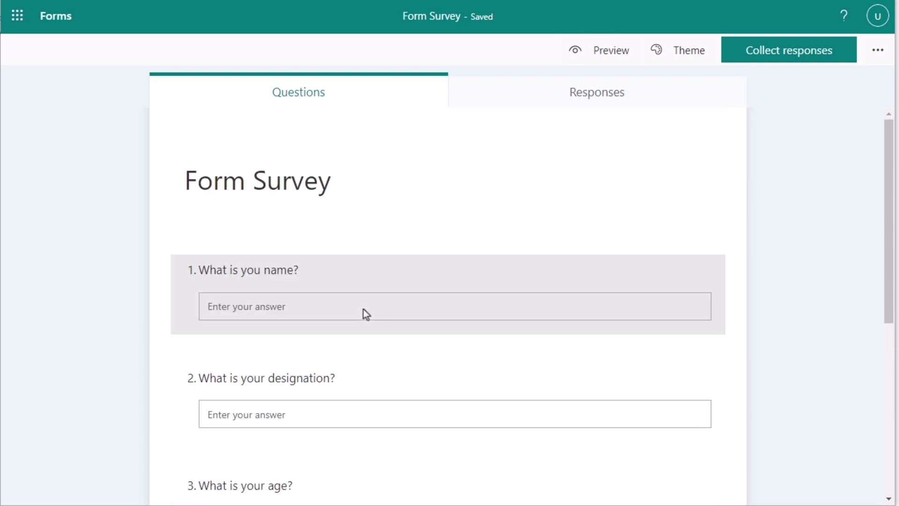
pyautogui.scroll(-5, 363, 309)
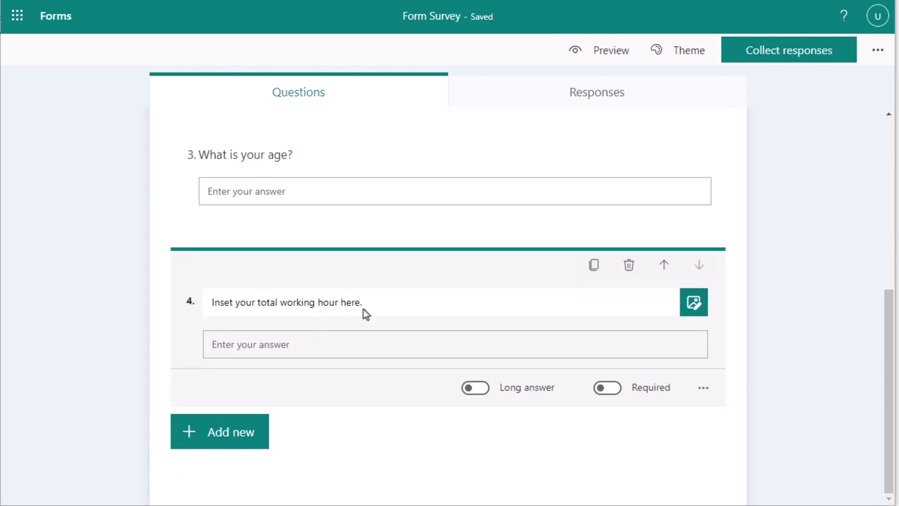
pyautogui.scroll(5, 363, 309)
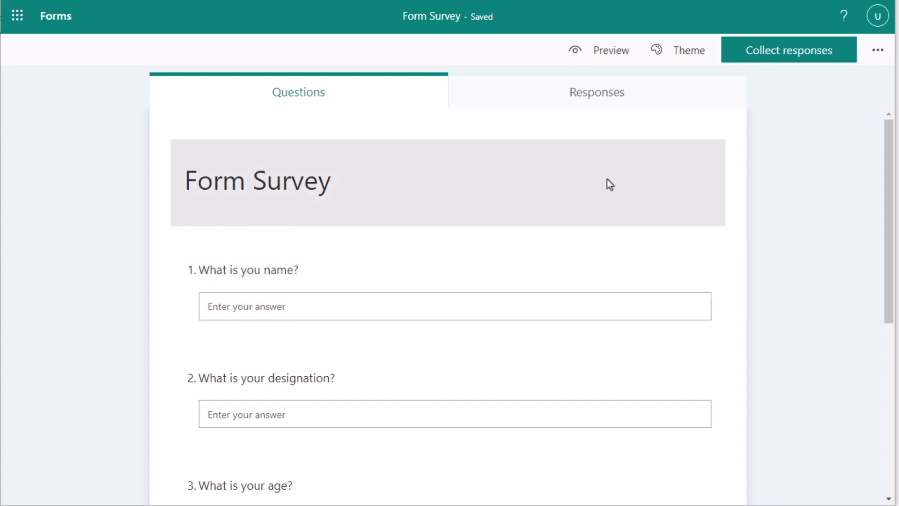
pyautogui.click(574, 99)
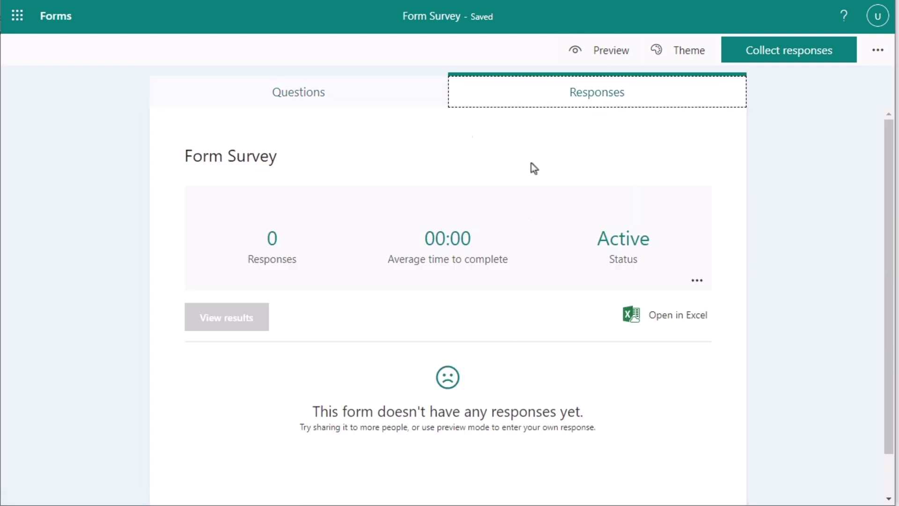
pyautogui.click(288, 93)
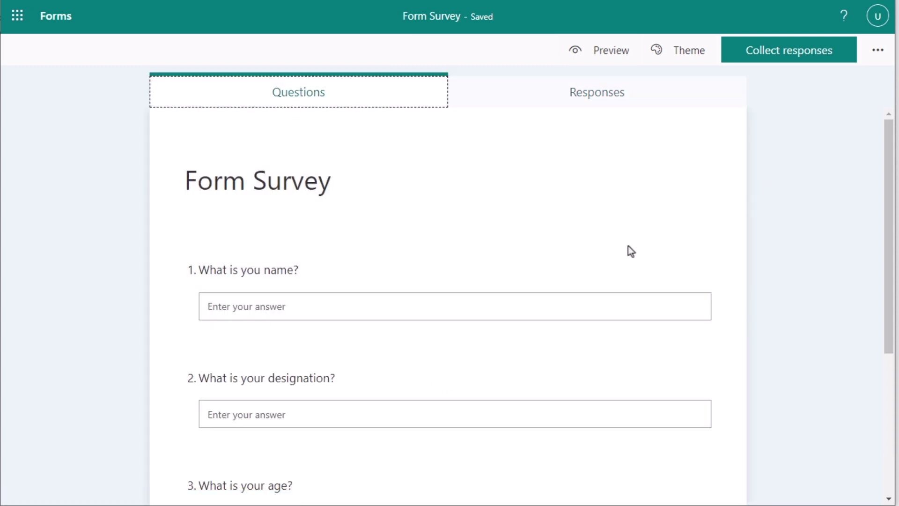
# Preview the form as a respondent and enter the respondent's full name
pyautogui.click(606, 56)
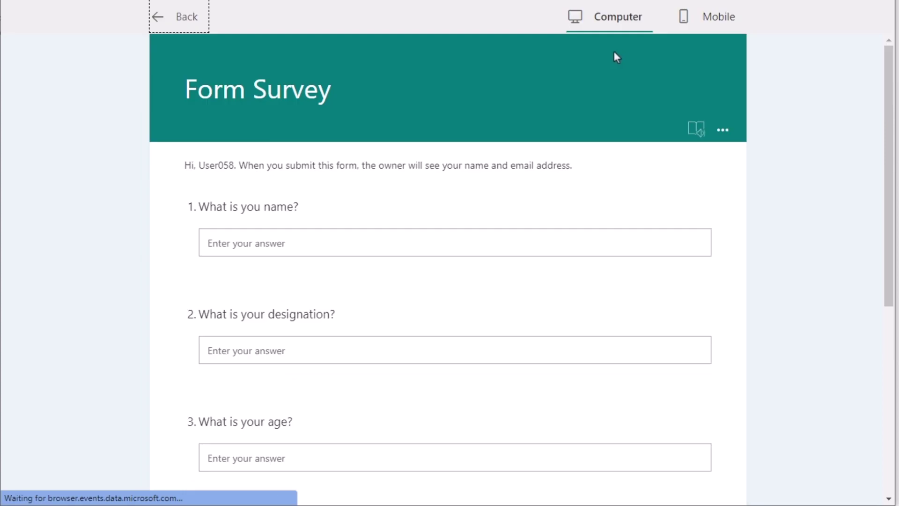
pyautogui.click(259, 247)
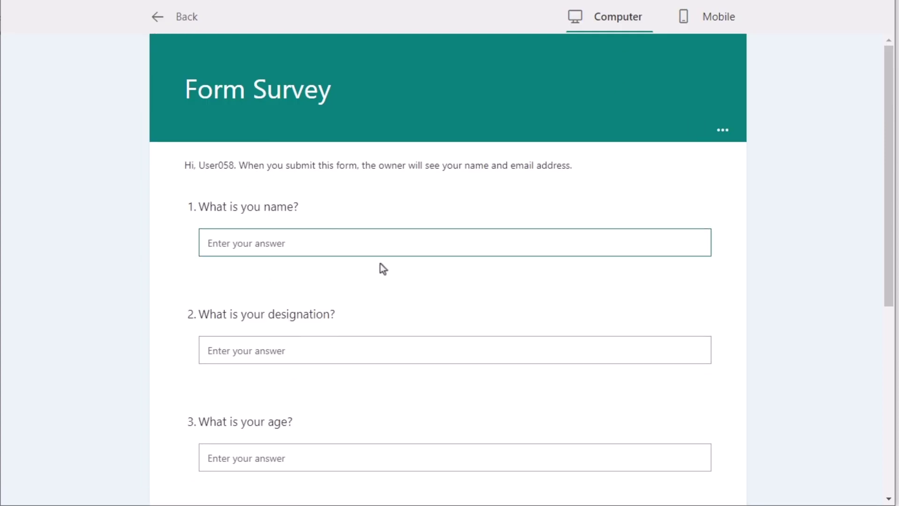
pyautogui.scroll(-6, 281, 262)
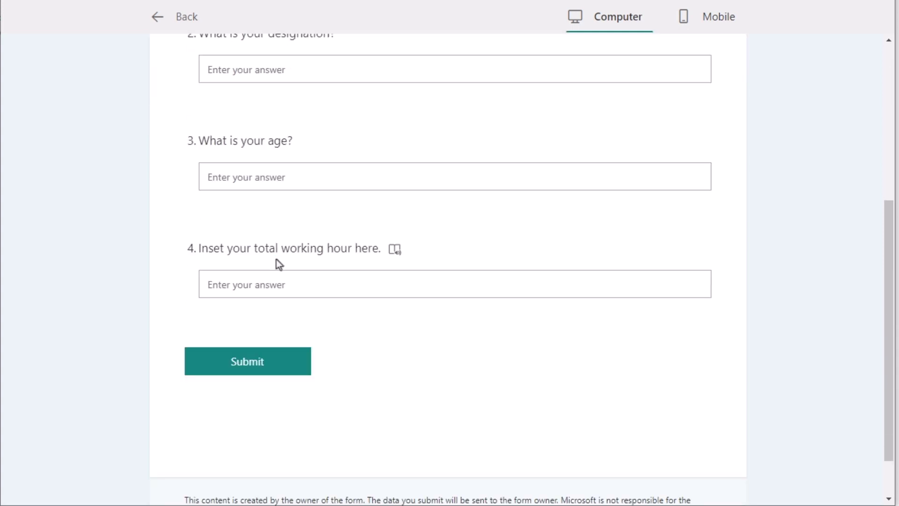
pyautogui.scroll(2, 277, 263)
pyautogui.scroll(4, 279, 263)
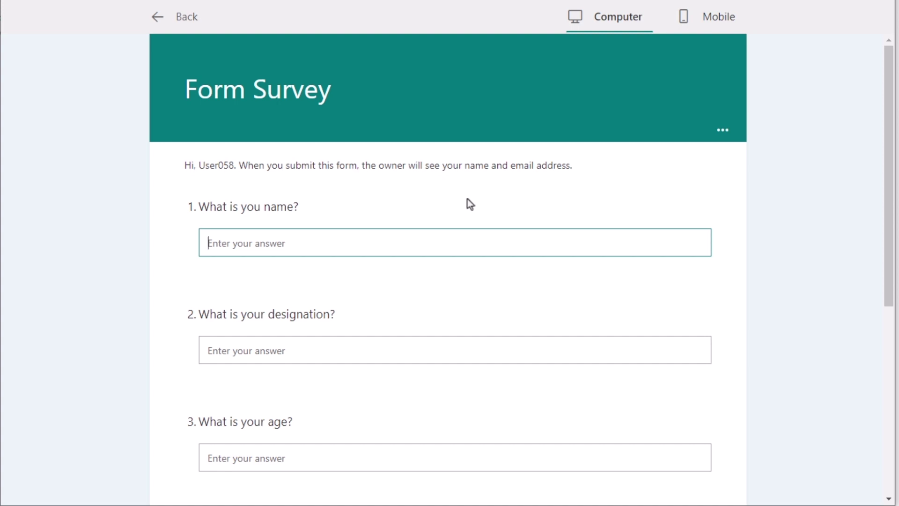
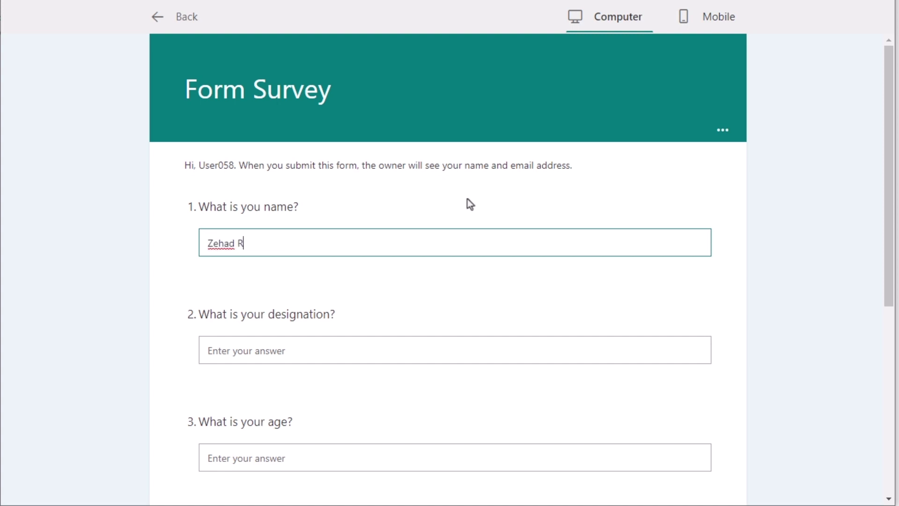
# Answer designation 'C', age '22' and working hours '8 Hour', then submit
pyautogui.click(306, 360)
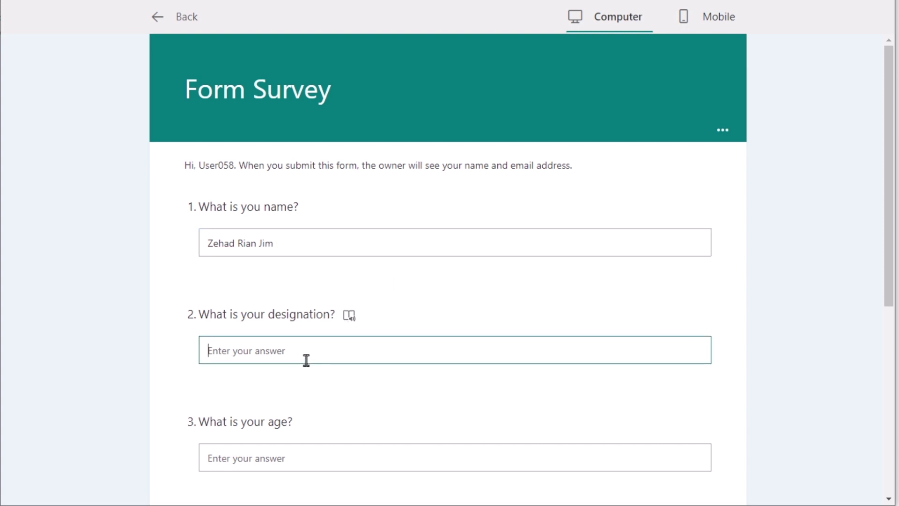
pyautogui.write('Content Developer')
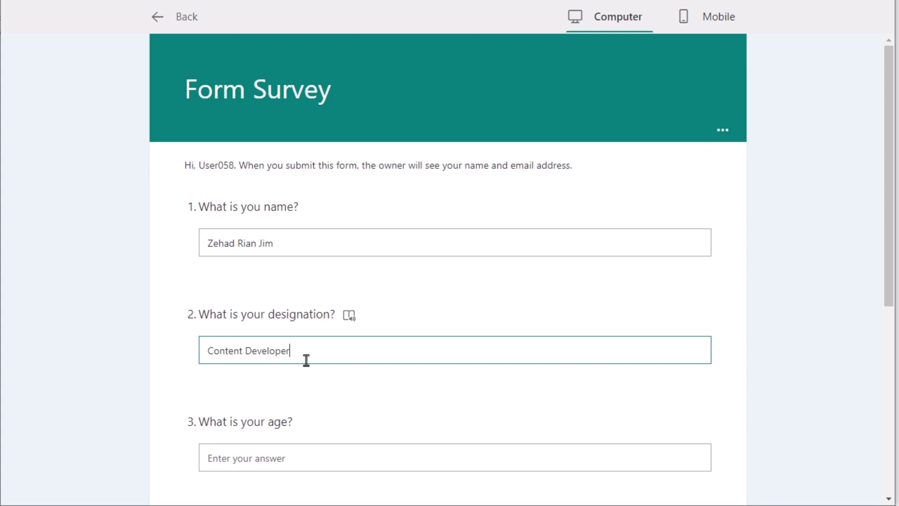
pyautogui.scroll(-2, 306, 359)
pyautogui.click(299, 387)
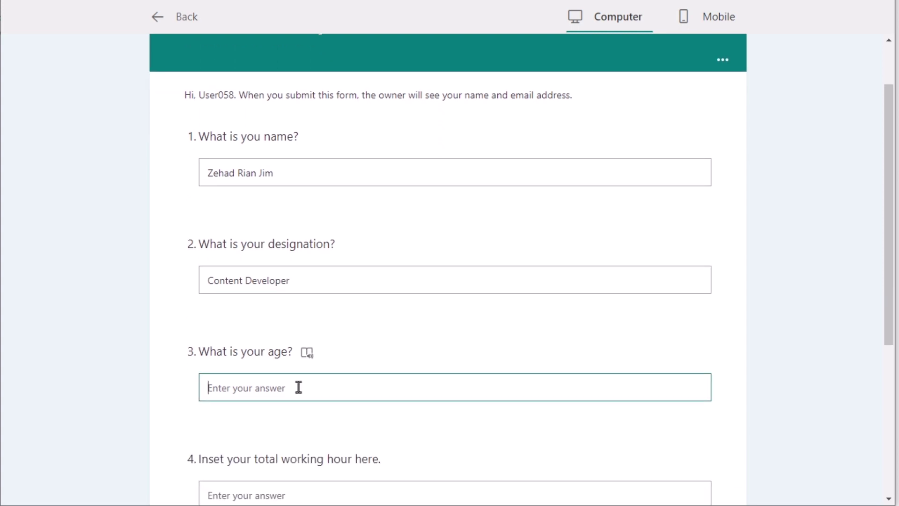
pyautogui.write('22')
pyautogui.scroll(-3, 333, 405)
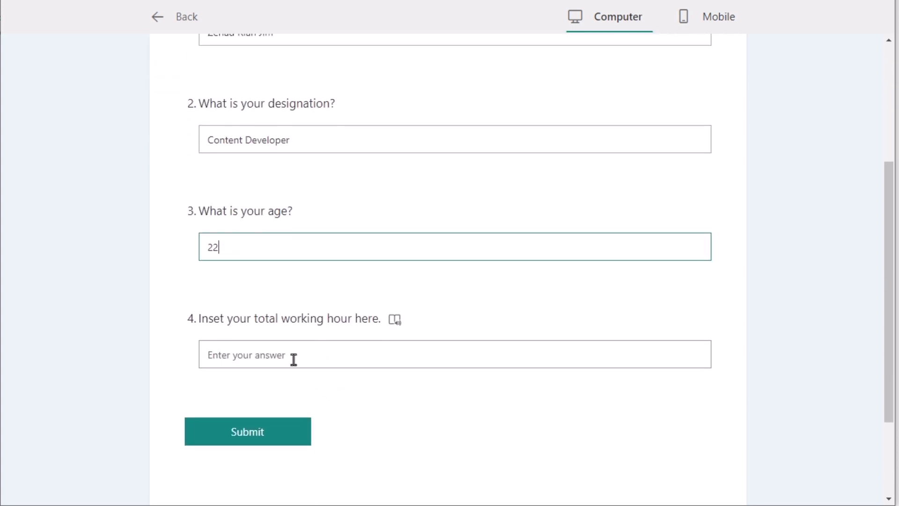
pyautogui.click(292, 356)
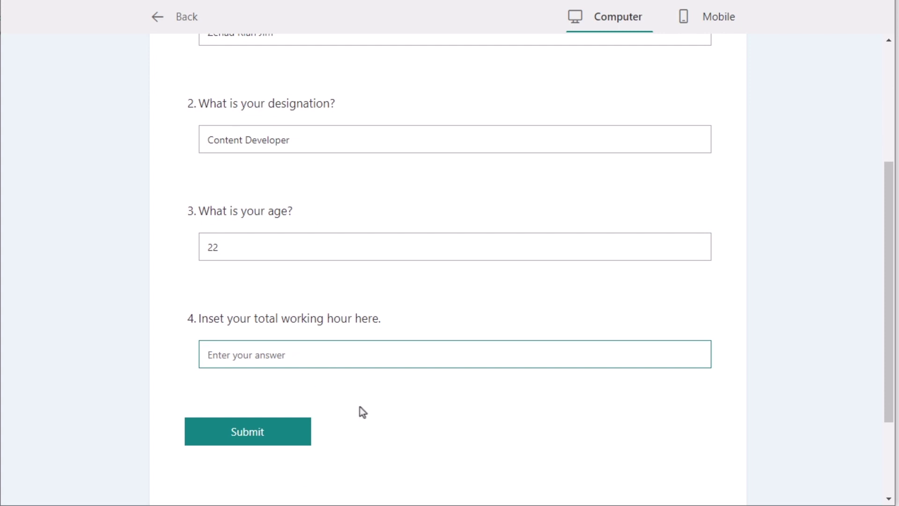
pyautogui.write('8 Hour')
pyautogui.click(282, 434)
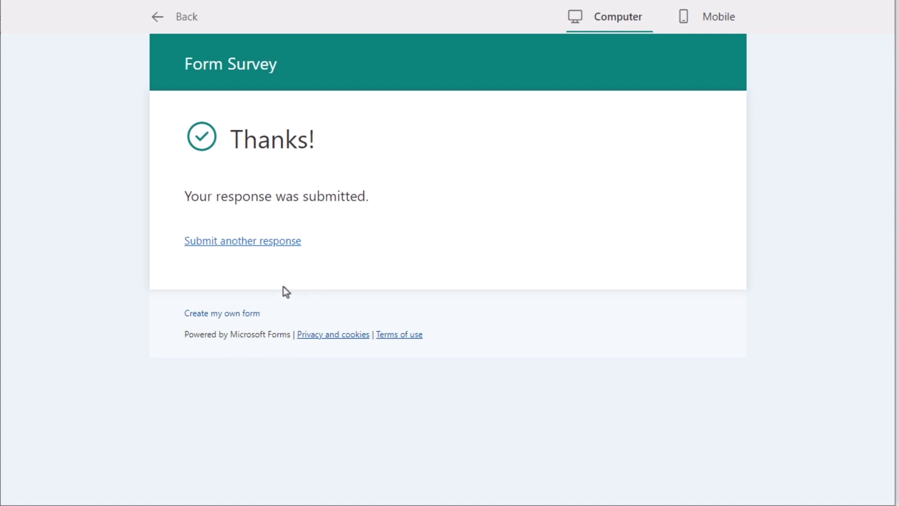
# Leave the preview and scroll through Form Survey's per-question response summaries
pyautogui.click(156, 19)
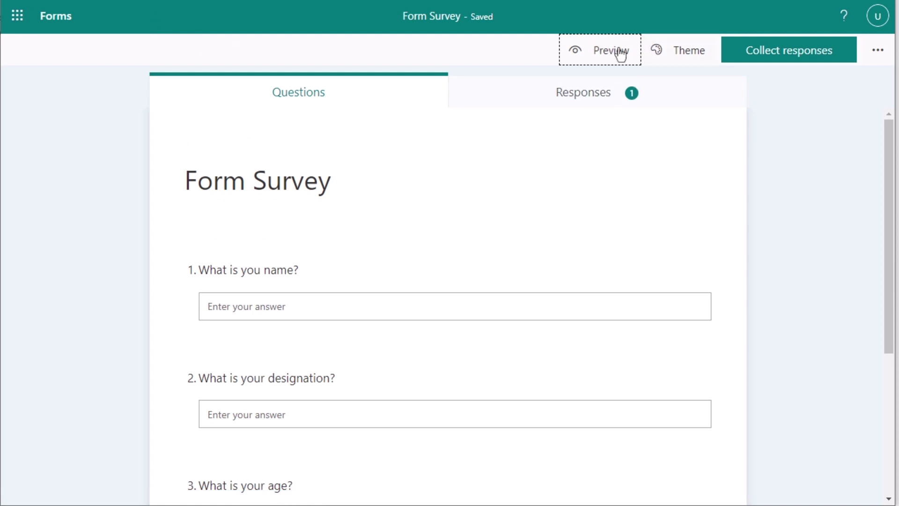
pyautogui.click(584, 101)
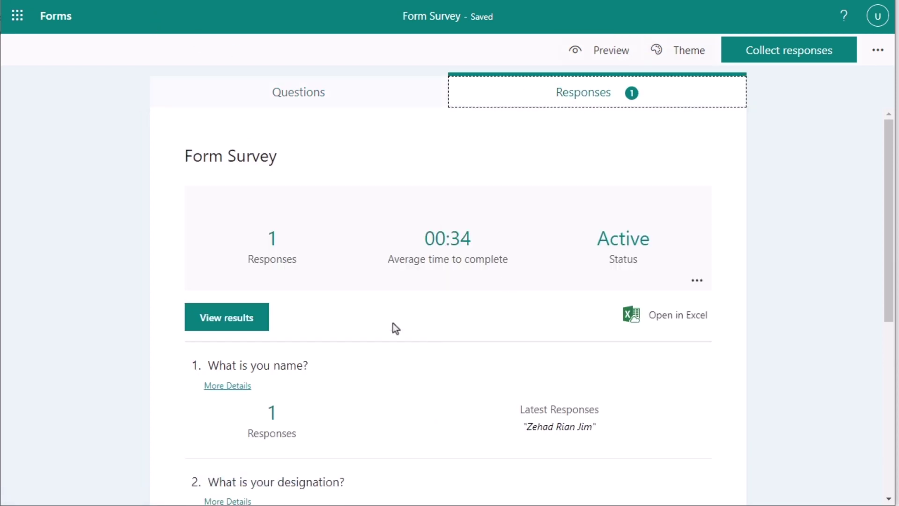
pyautogui.scroll(-5, 419, 342)
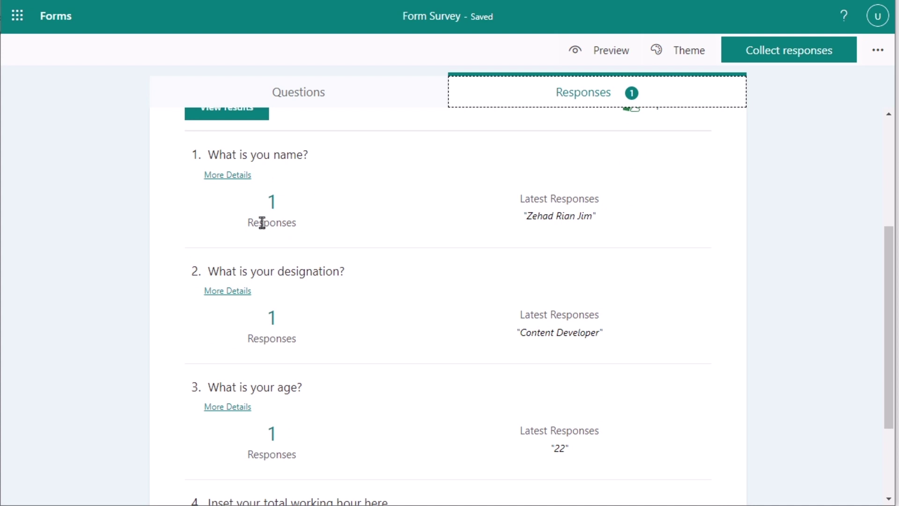
pyautogui.scroll(-3, 323, 195)
pyautogui.scroll(7, 335, 220)
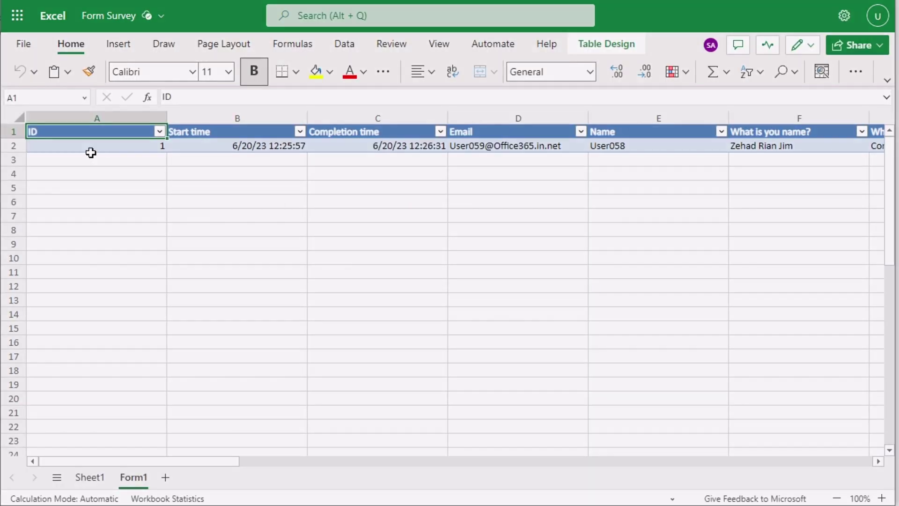
# Inspect row 2's ID, start and completion times, e-mail, name and name answer
pyautogui.click(89, 149)
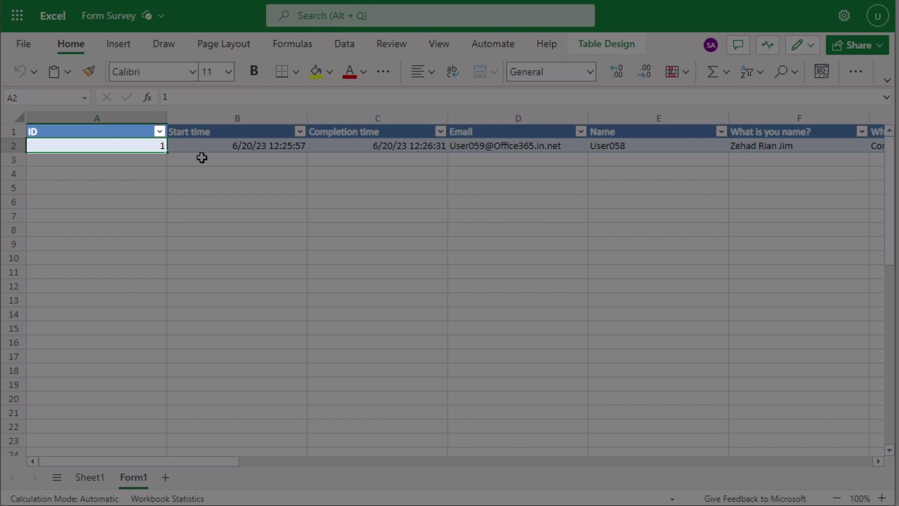
pyautogui.click(210, 144)
pyautogui.click(350, 148)
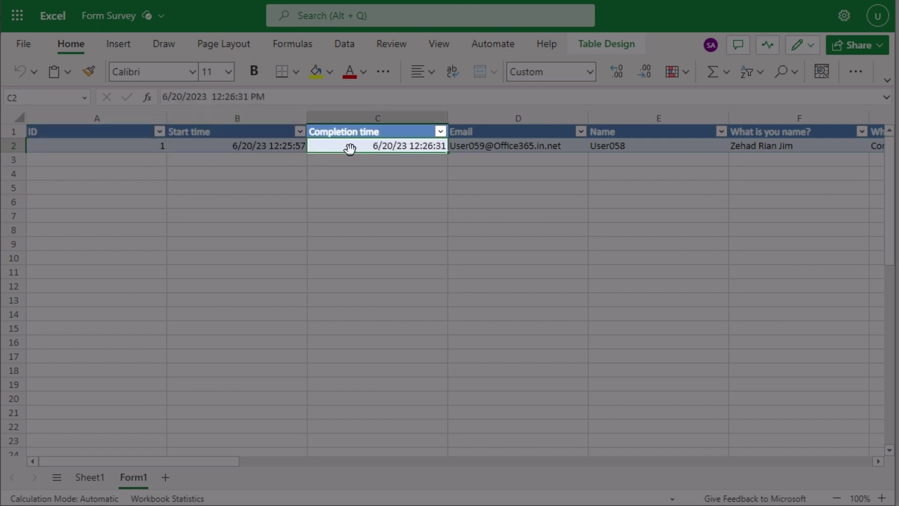
pyautogui.click(517, 148)
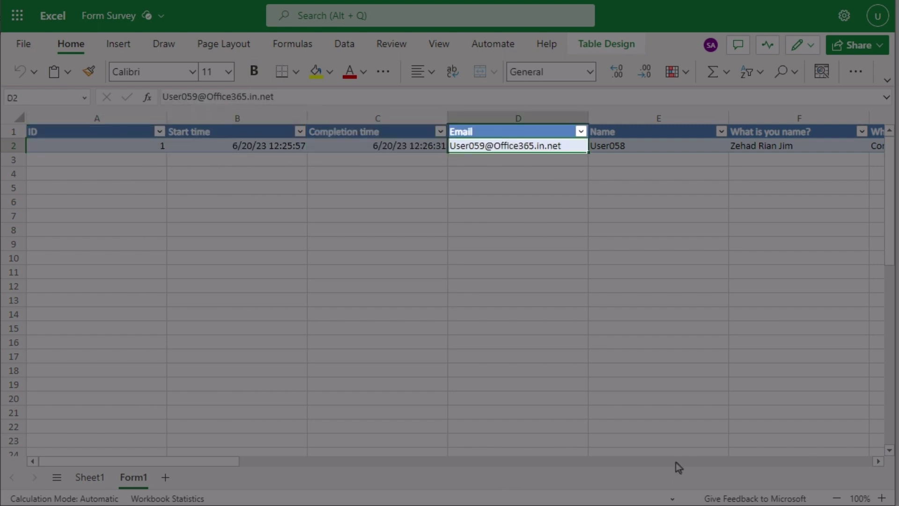
pyautogui.click(642, 145)
pyautogui.click(800, 151)
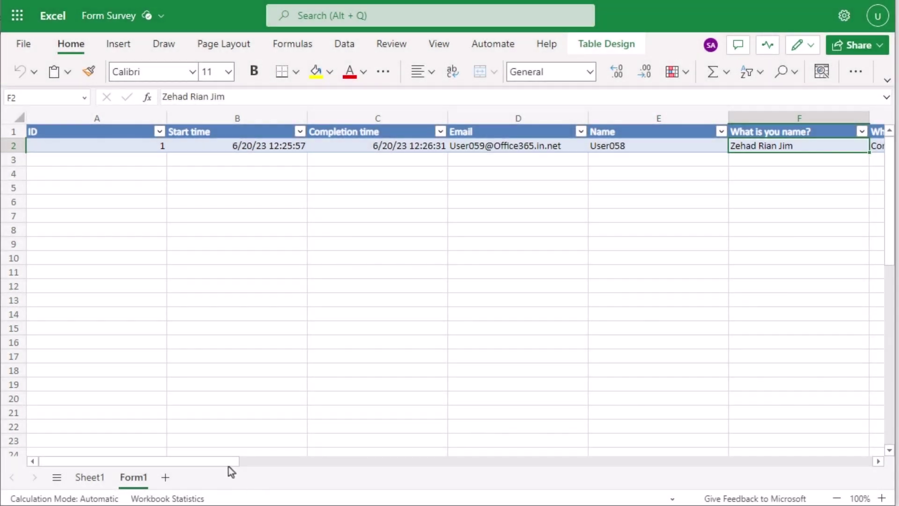
pyautogui.moveTo(229, 466); pyautogui.dragTo(213, 238)
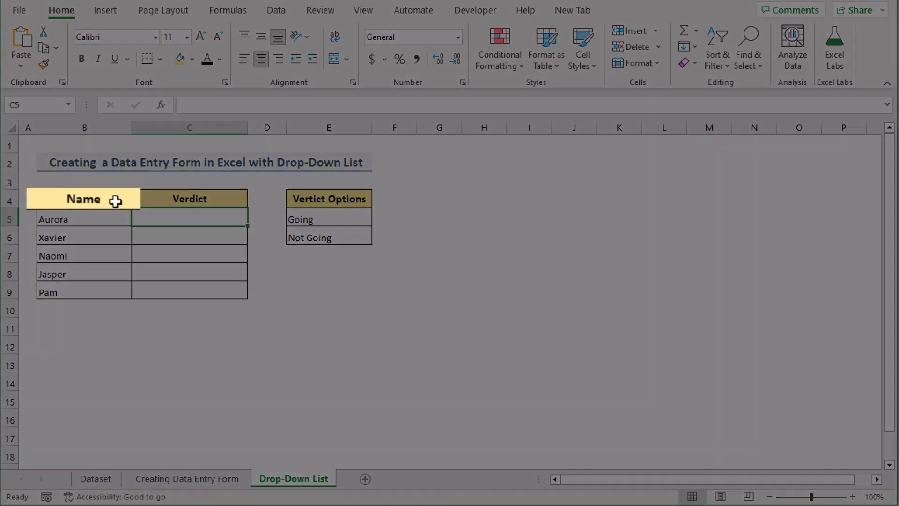
# Point out the Name, Verdict and Vertict Options columns, then select the blank Verdict cells C5:C9
pyautogui.click(116, 201)
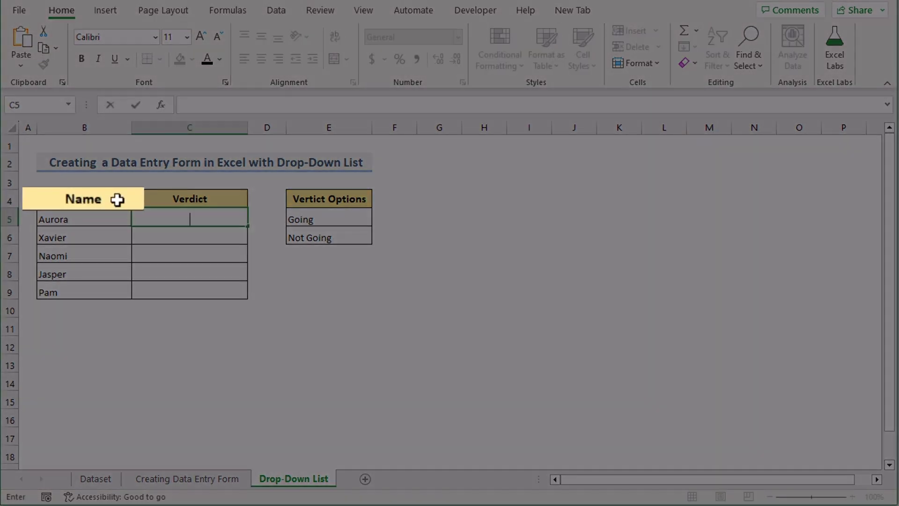
pyautogui.click(188, 201)
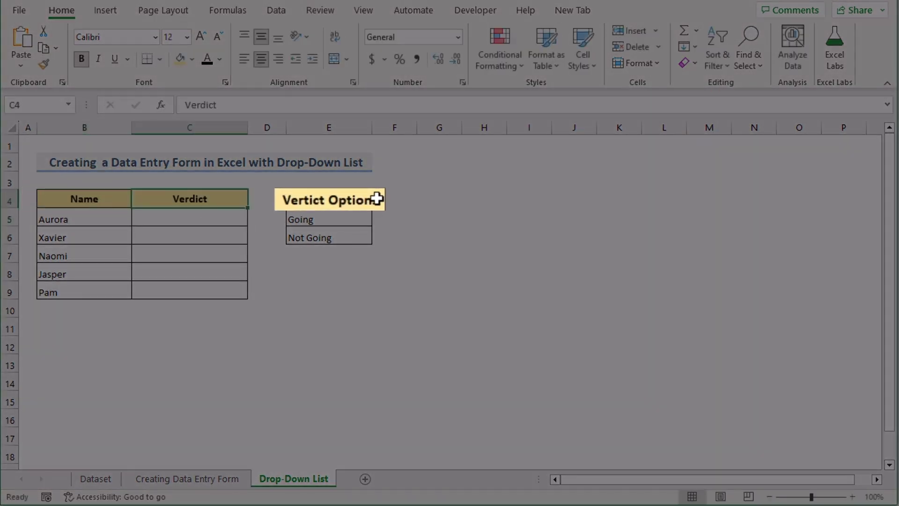
pyautogui.click(368, 201)
pyautogui.click(78, 128)
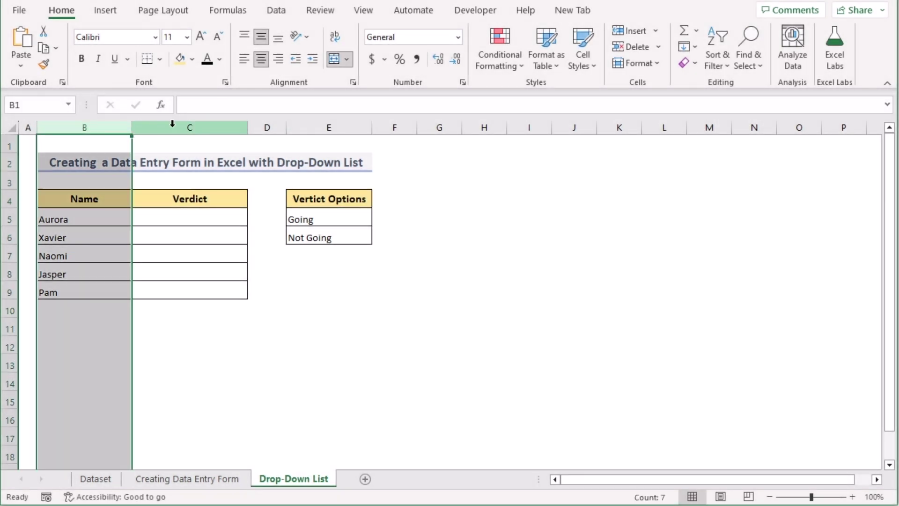
pyautogui.click(172, 124)
pyautogui.click(333, 124)
pyautogui.click(208, 218)
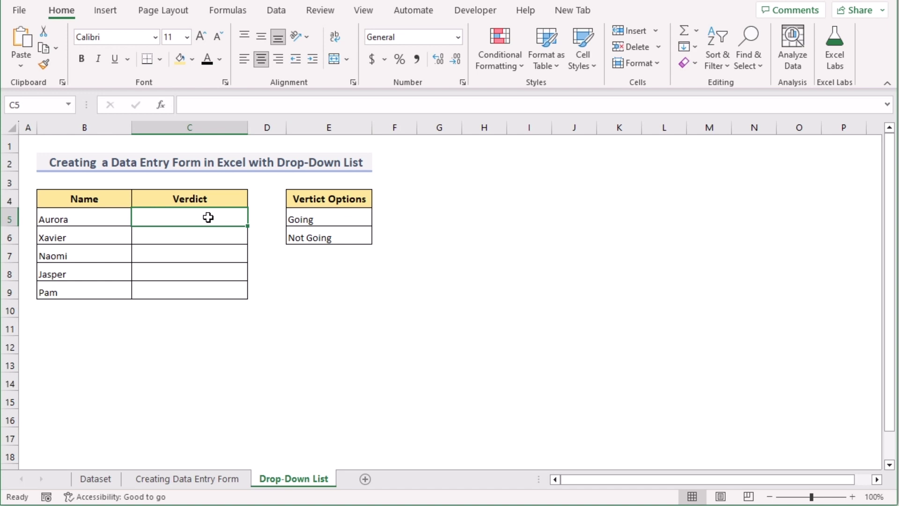
pyautogui.moveTo(208, 217); pyautogui.dragTo(188, 293)
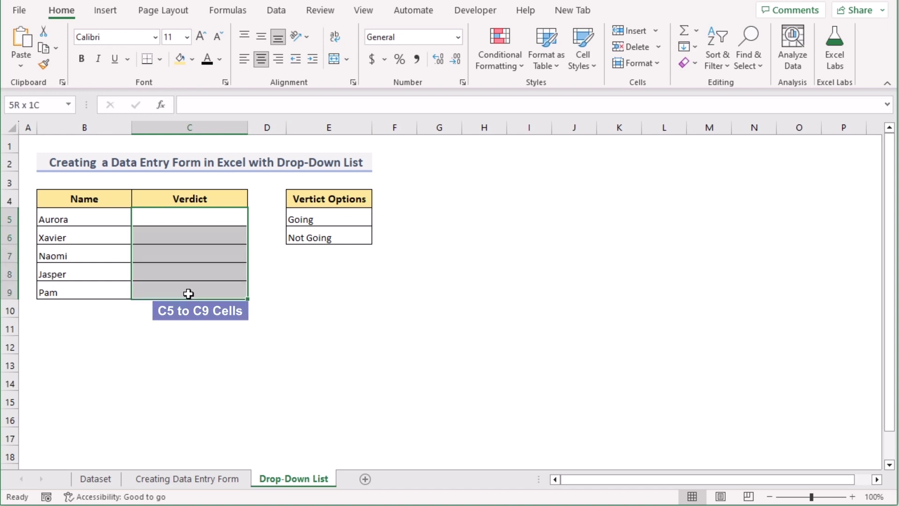
# Apply List data validation to C5:C9 with source =$E$5:$E$6 (Going, Not Going)
pyautogui.click(276, 11)
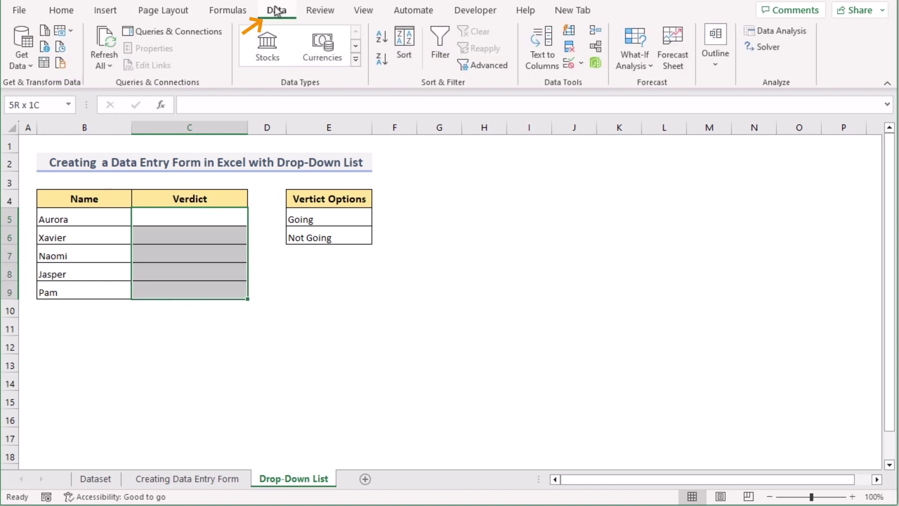
pyautogui.click(568, 66)
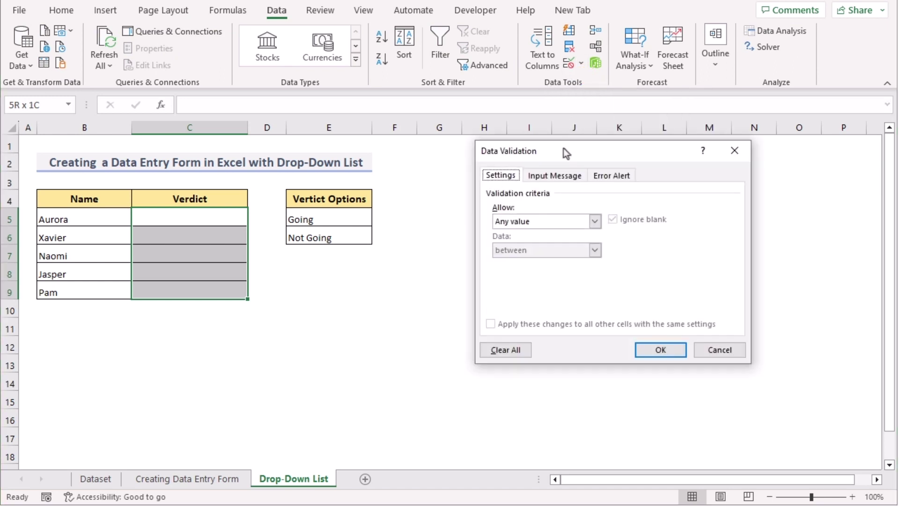
pyautogui.moveTo(564, 148); pyautogui.dragTo(543, 159)
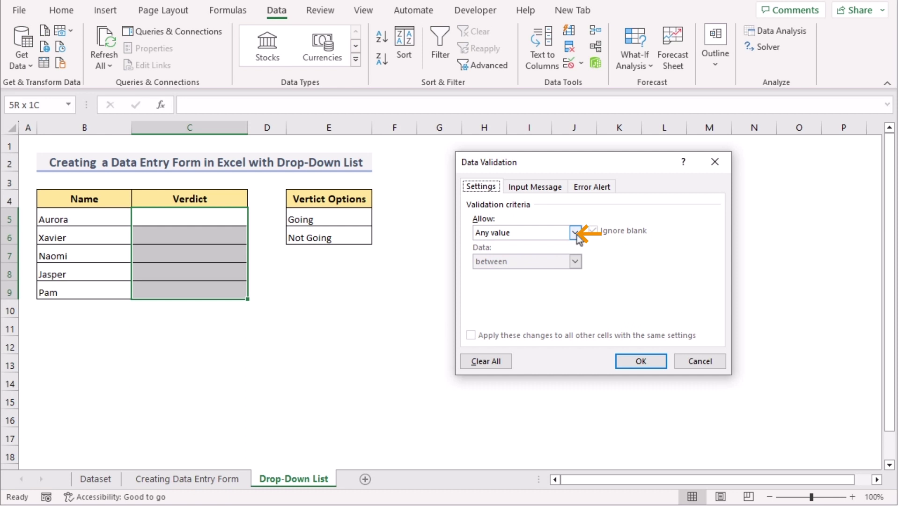
pyautogui.click(575, 232)
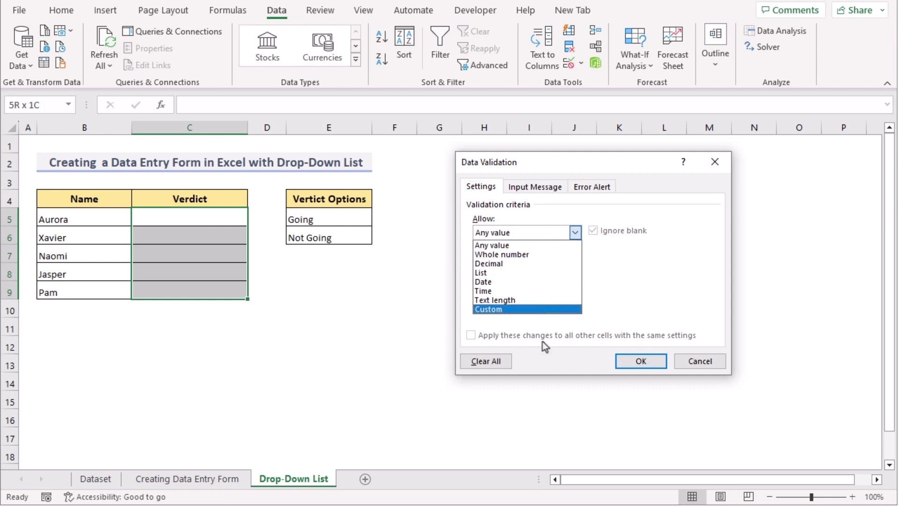
pyautogui.click(525, 274)
pyautogui.click(505, 292)
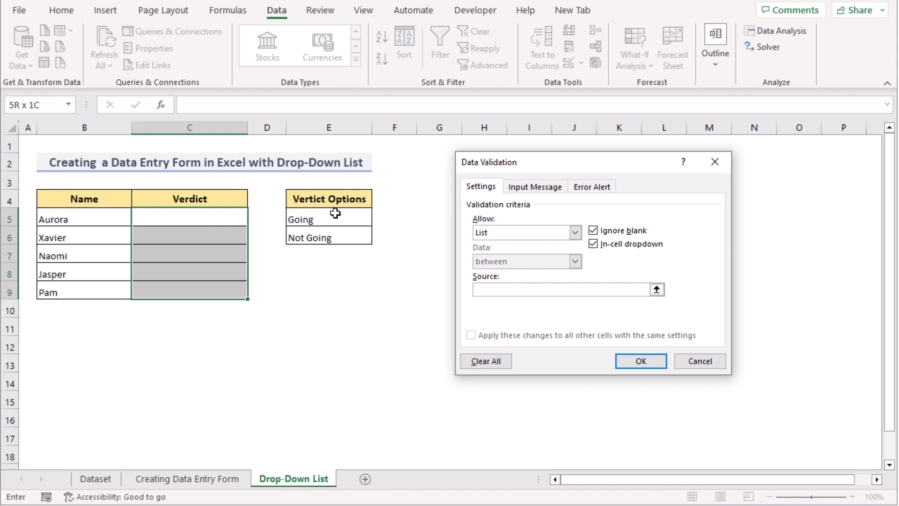
pyautogui.moveTo(335, 213); pyautogui.dragTo(344, 234)
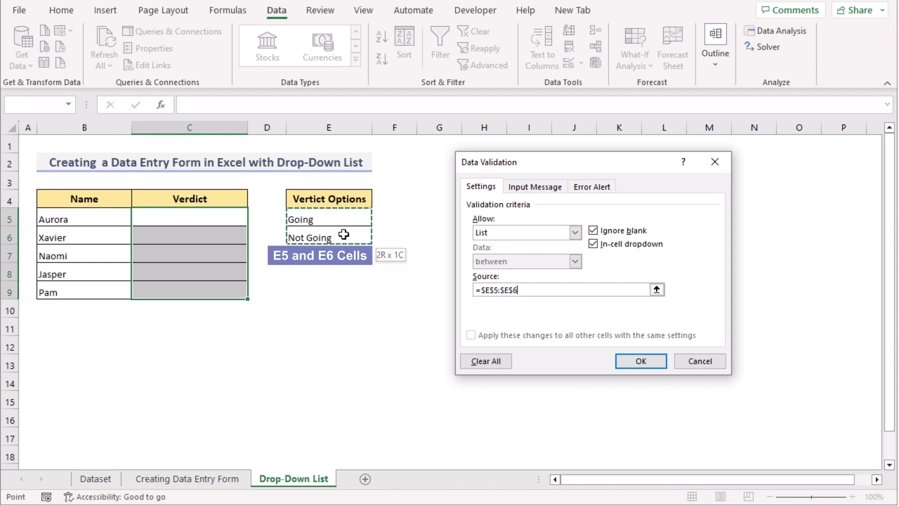
pyautogui.click(640, 361)
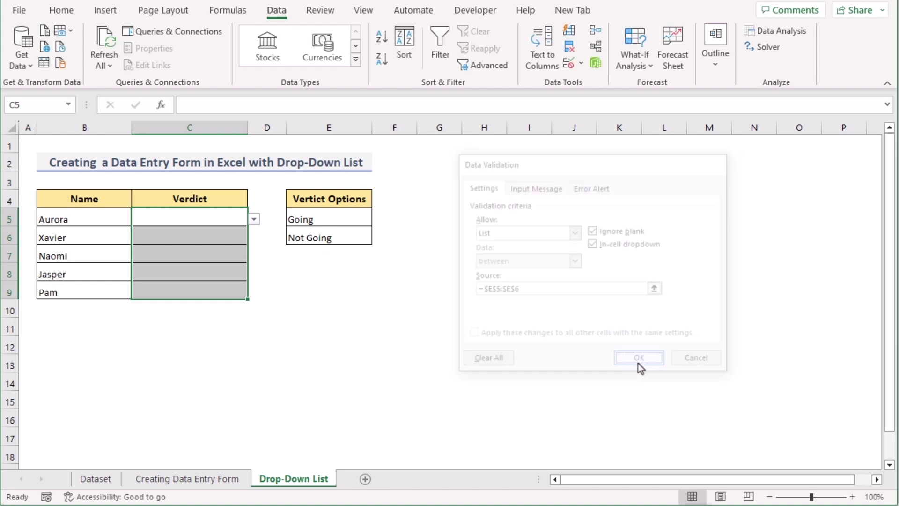
# Choose Going from the drop-down in Verdict cells C5 and C6
pyautogui.click(200, 218)
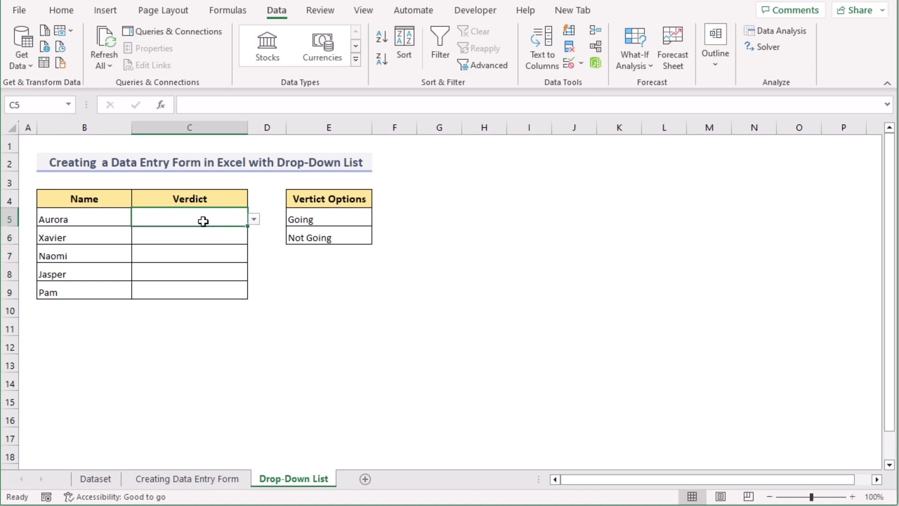
pyautogui.click(254, 221)
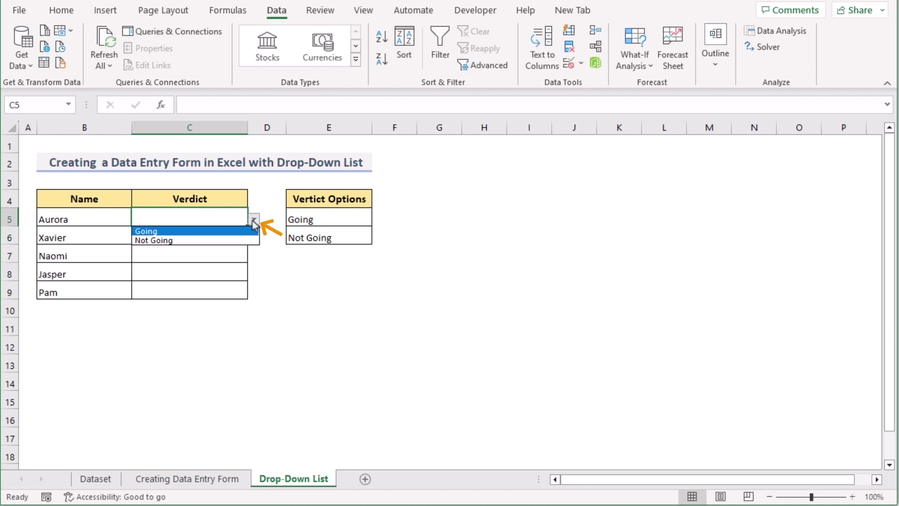
pyautogui.click(177, 232)
pyautogui.click(177, 235)
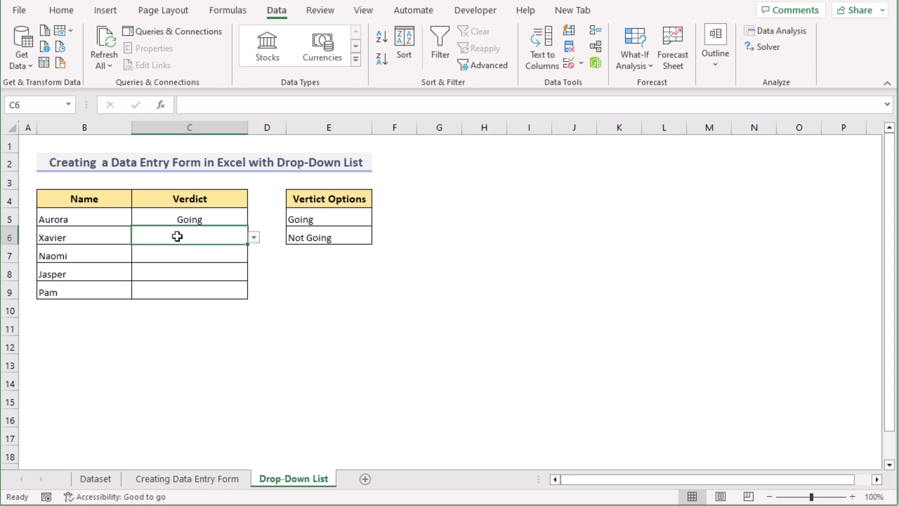
pyautogui.click(255, 239)
pyautogui.click(245, 249)
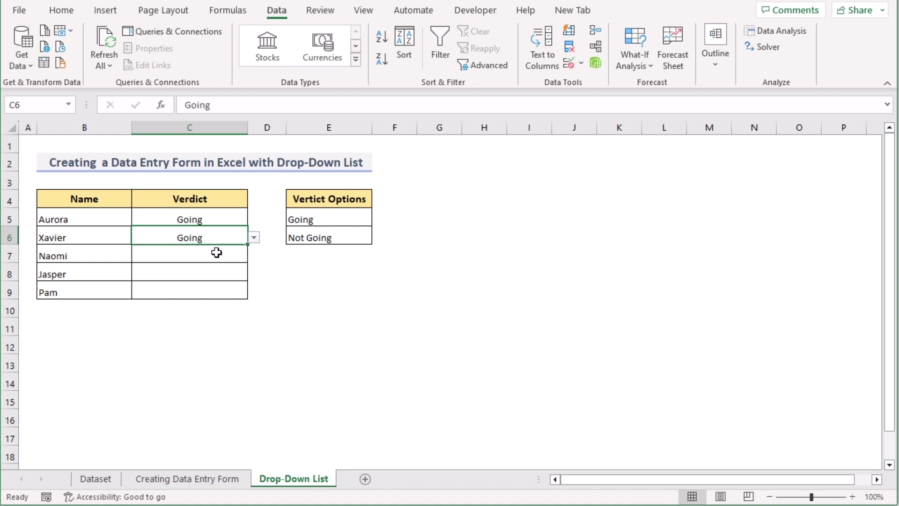
# Set C7 and C8 to Not Going and C9 to Going using the drop-downs
pyautogui.click(217, 252)
pyautogui.click(253, 256)
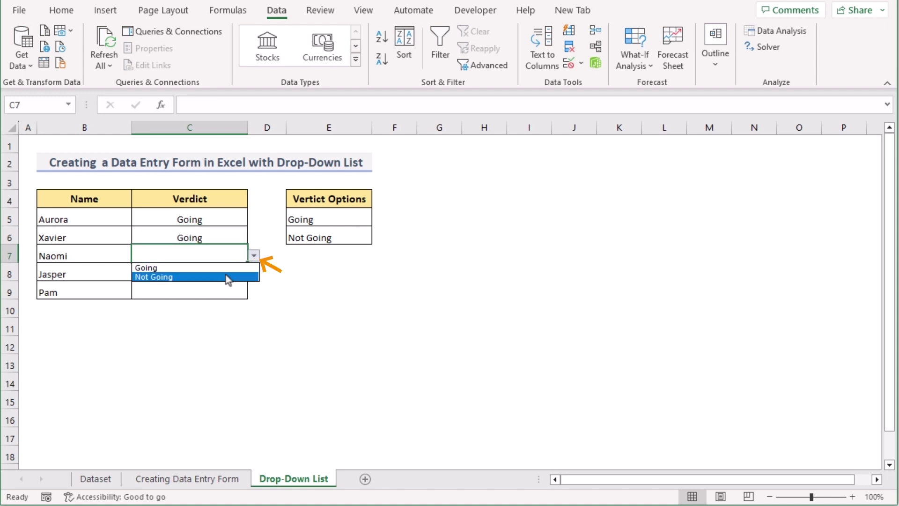
pyautogui.click(227, 277)
pyautogui.click(246, 276)
pyautogui.click(254, 273)
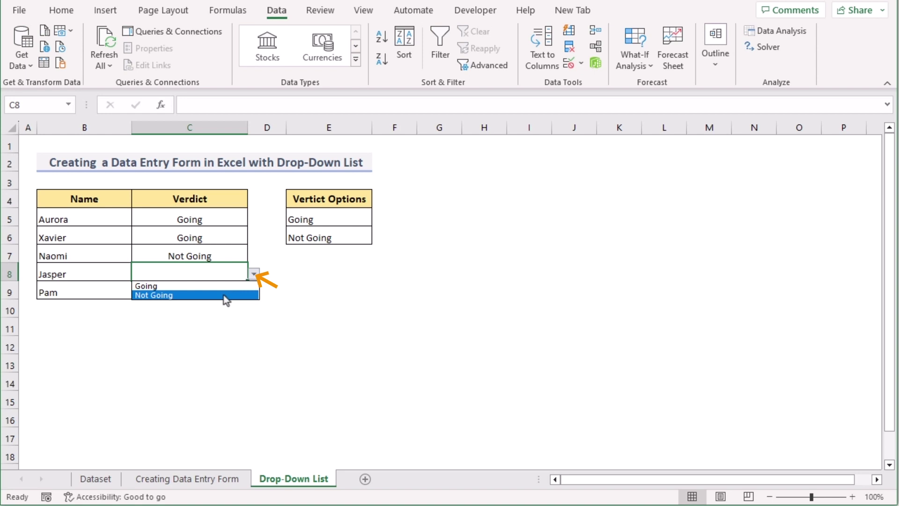
pyautogui.click(226, 296)
pyautogui.click(215, 292)
pyautogui.click(253, 292)
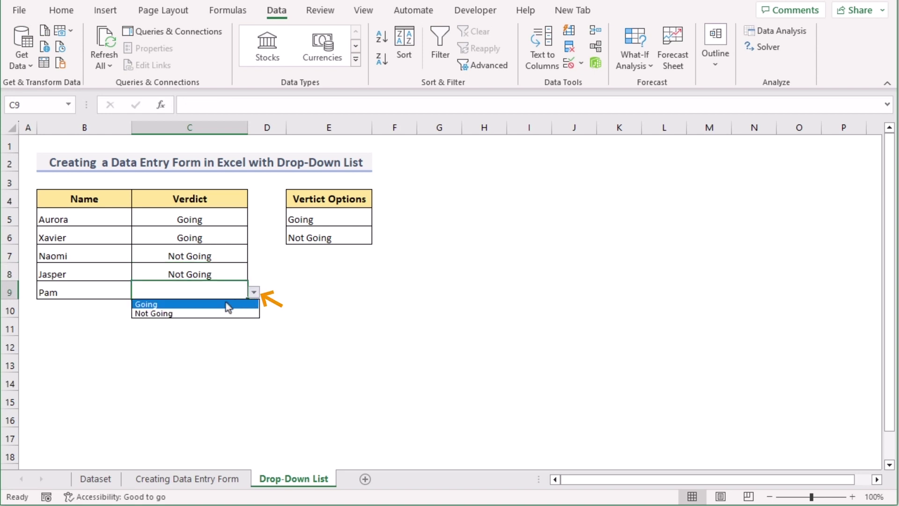
pyautogui.click(228, 306)
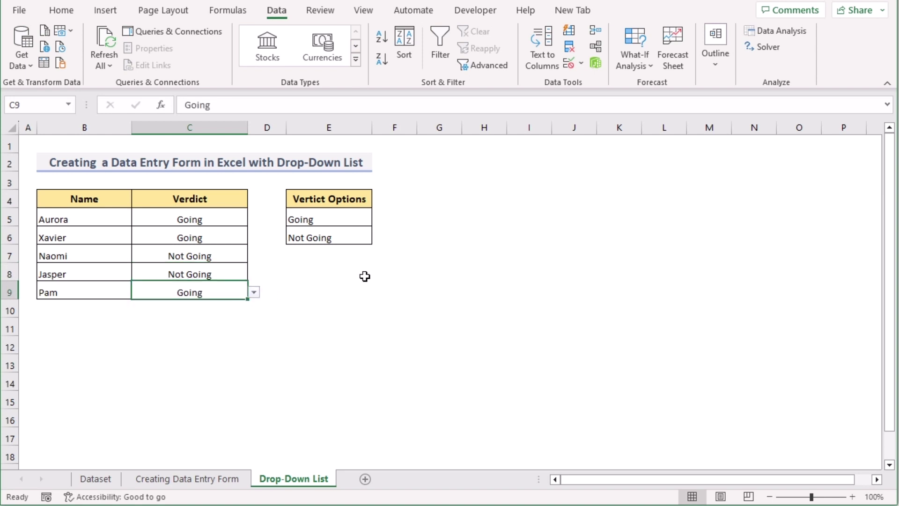